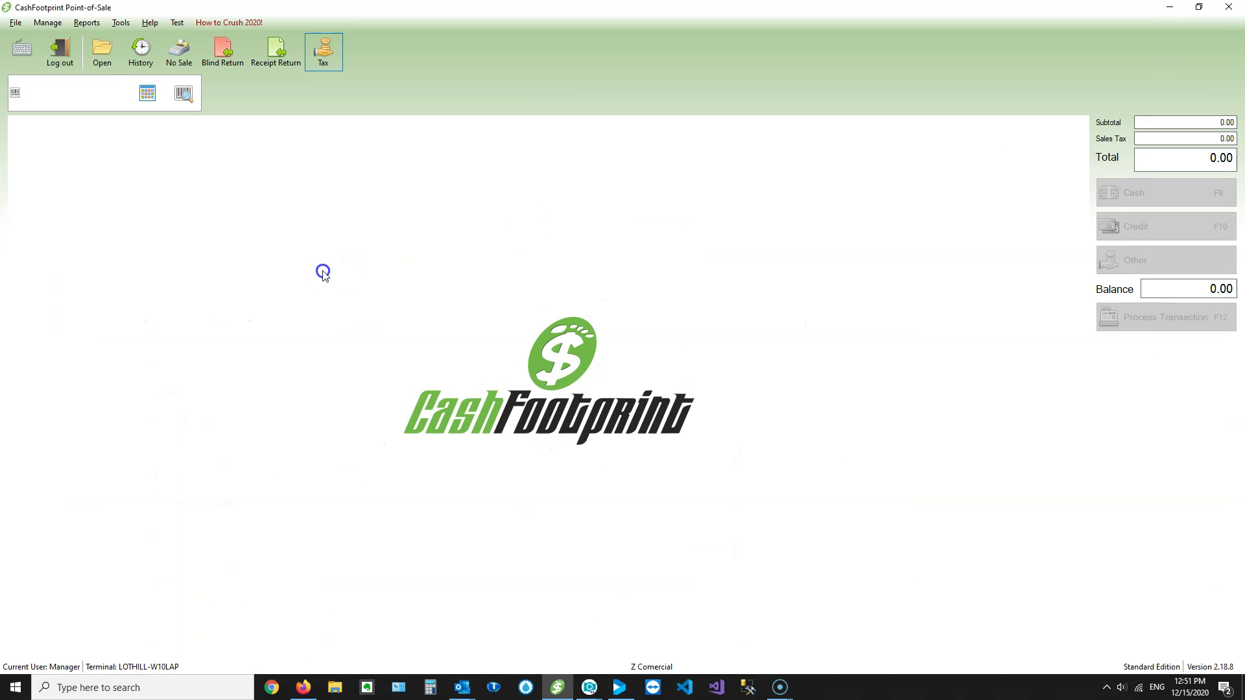
Open the Item Attributes dialog via Manage > Inventory > Attributes.
click(51, 22)
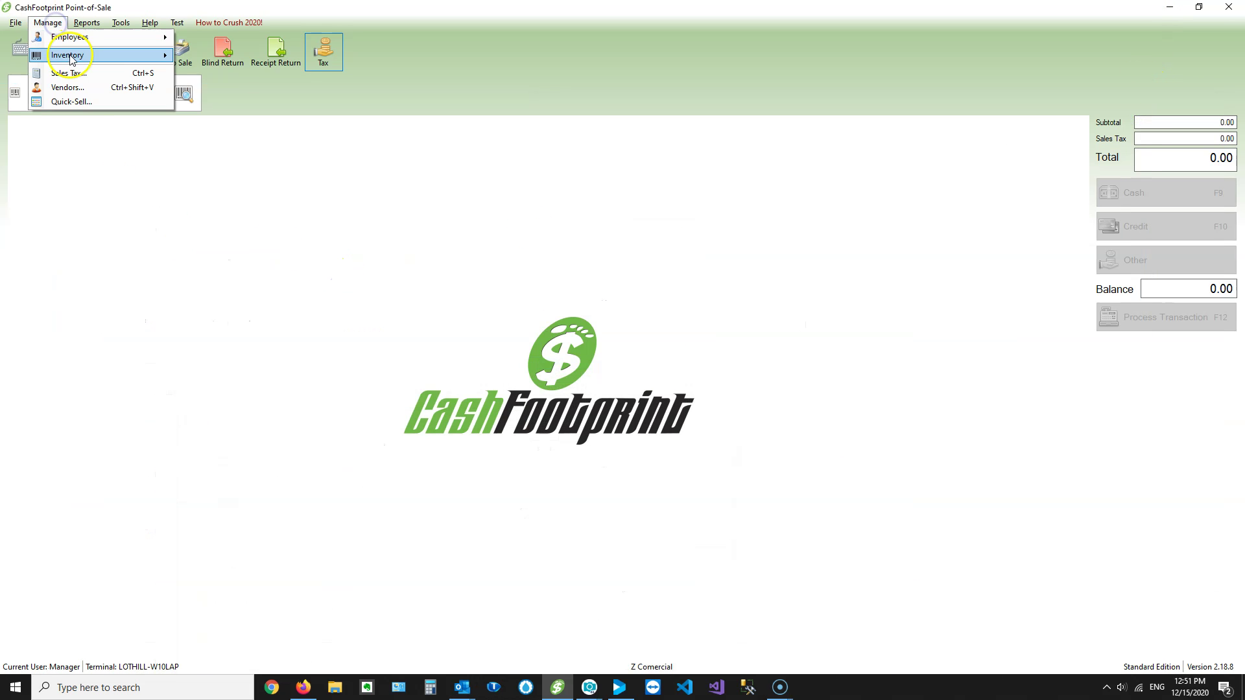
click(110, 222)
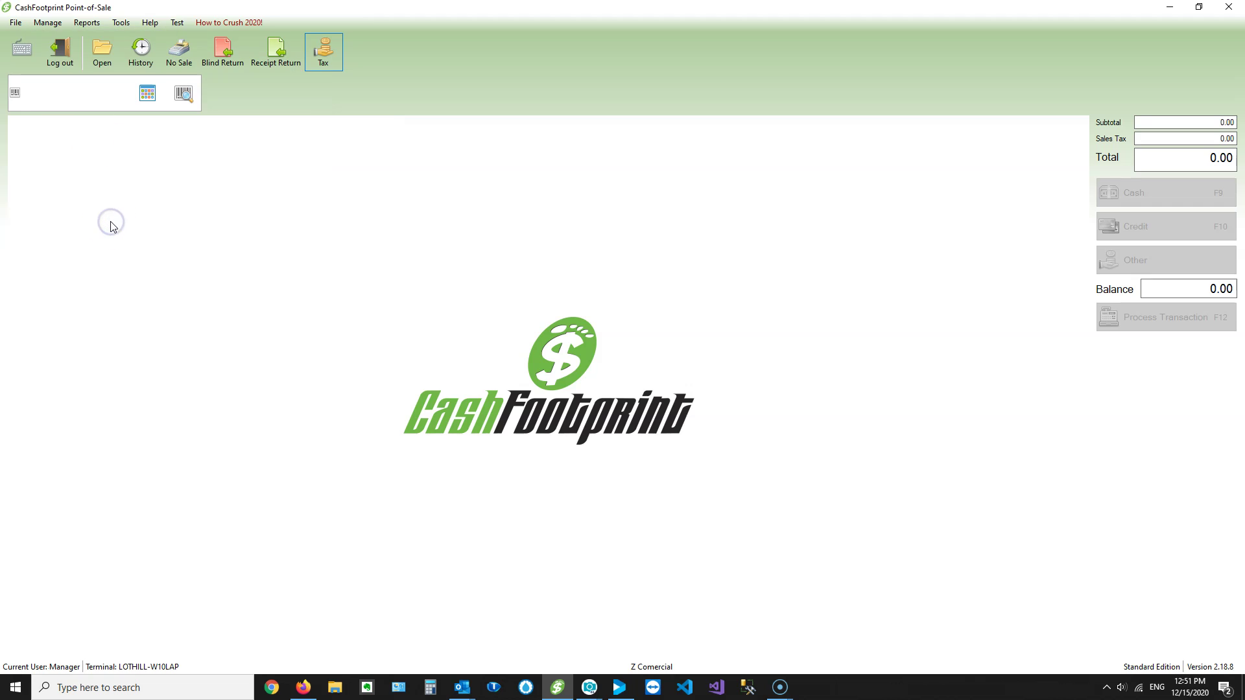
click(47, 22)
mouse_move(67, 58)
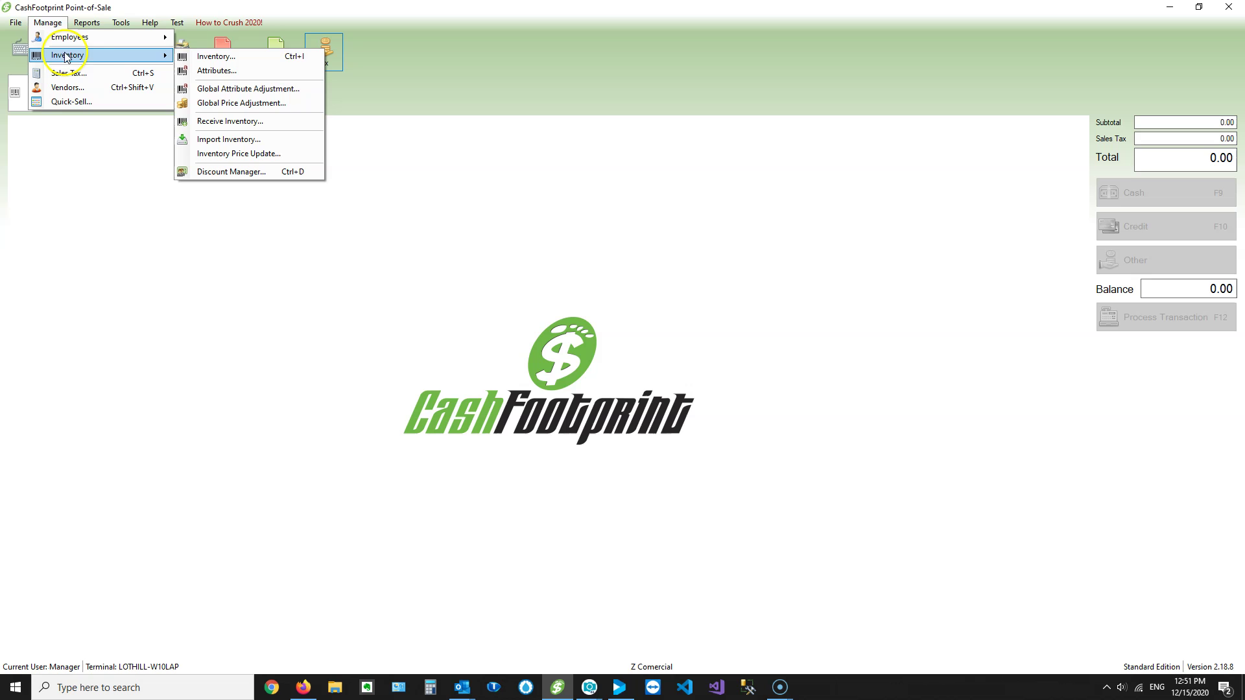
click(258, 73)
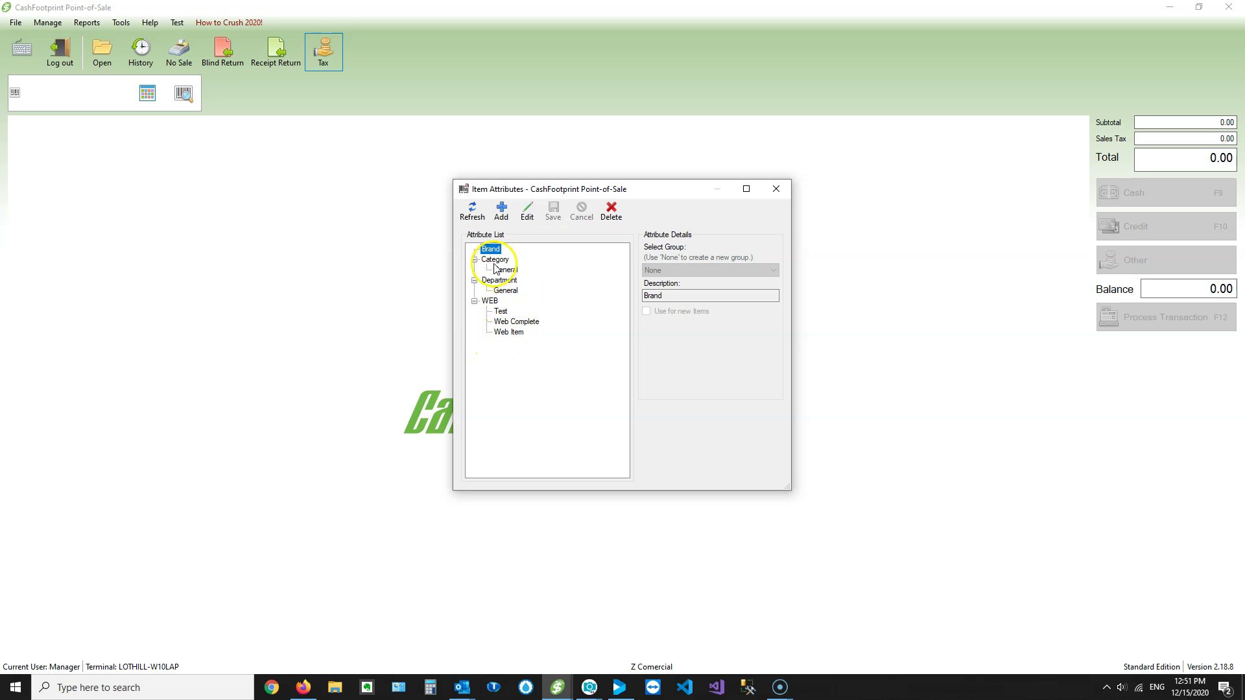
Try deleting the WEB attribute group and acknowledge that it cannot be deleted.
click(488, 301)
click(612, 211)
click(676, 362)
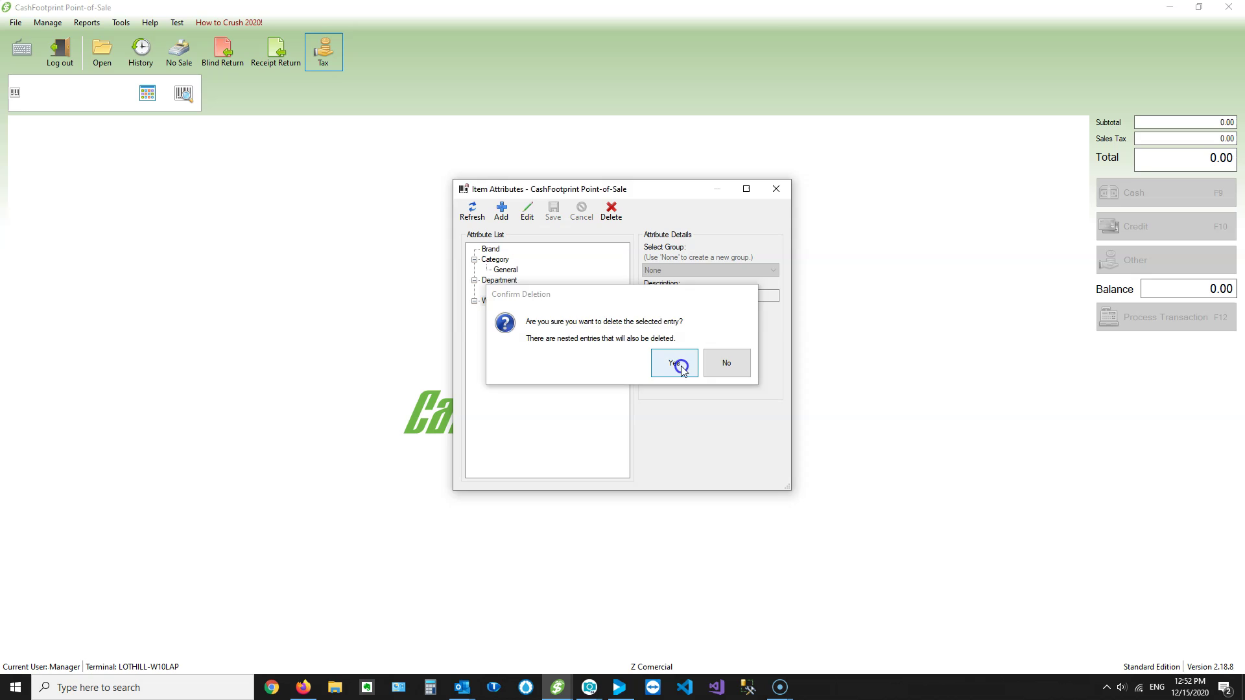
click(793, 360)
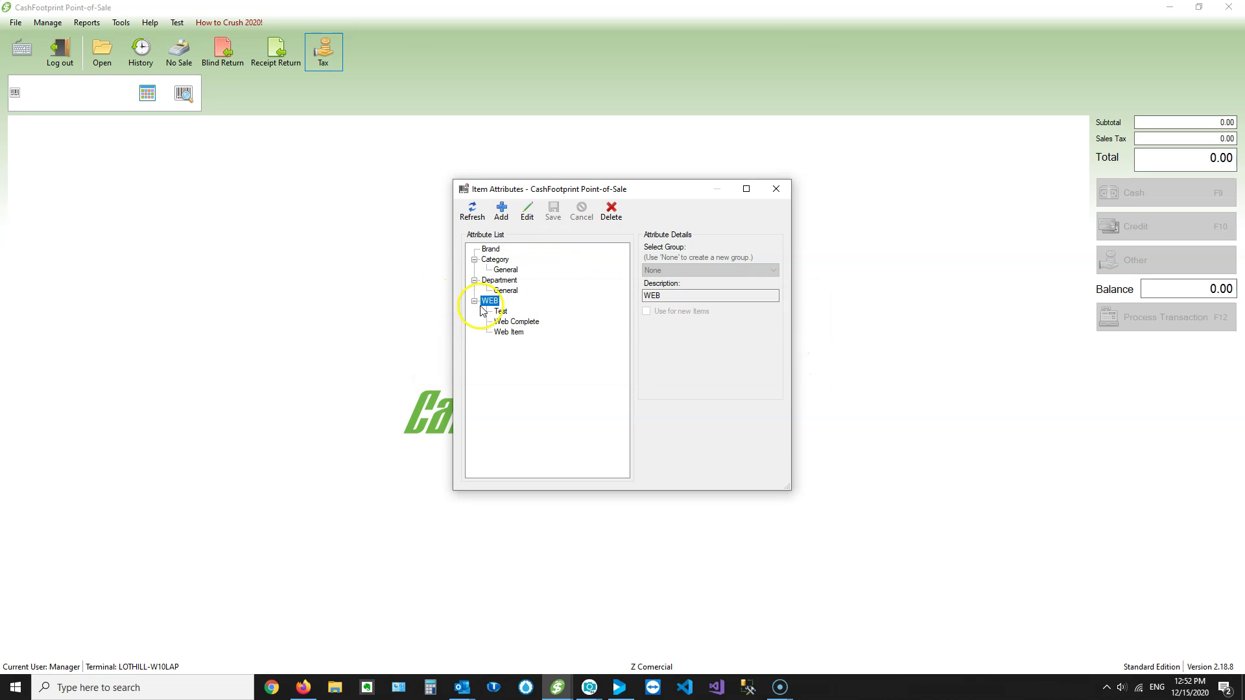
click(474, 302)
Add Shirts and Pants entries to the Category group, then begin a new Department entry.
click(501, 260)
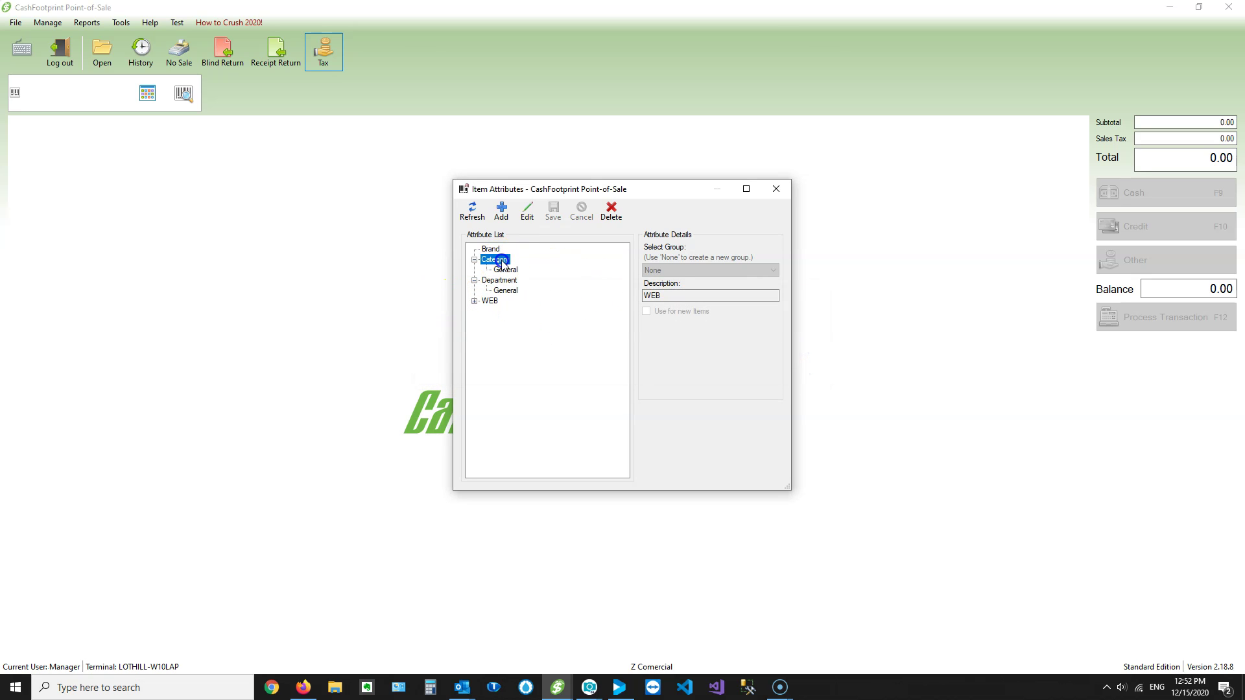
click(501, 210)
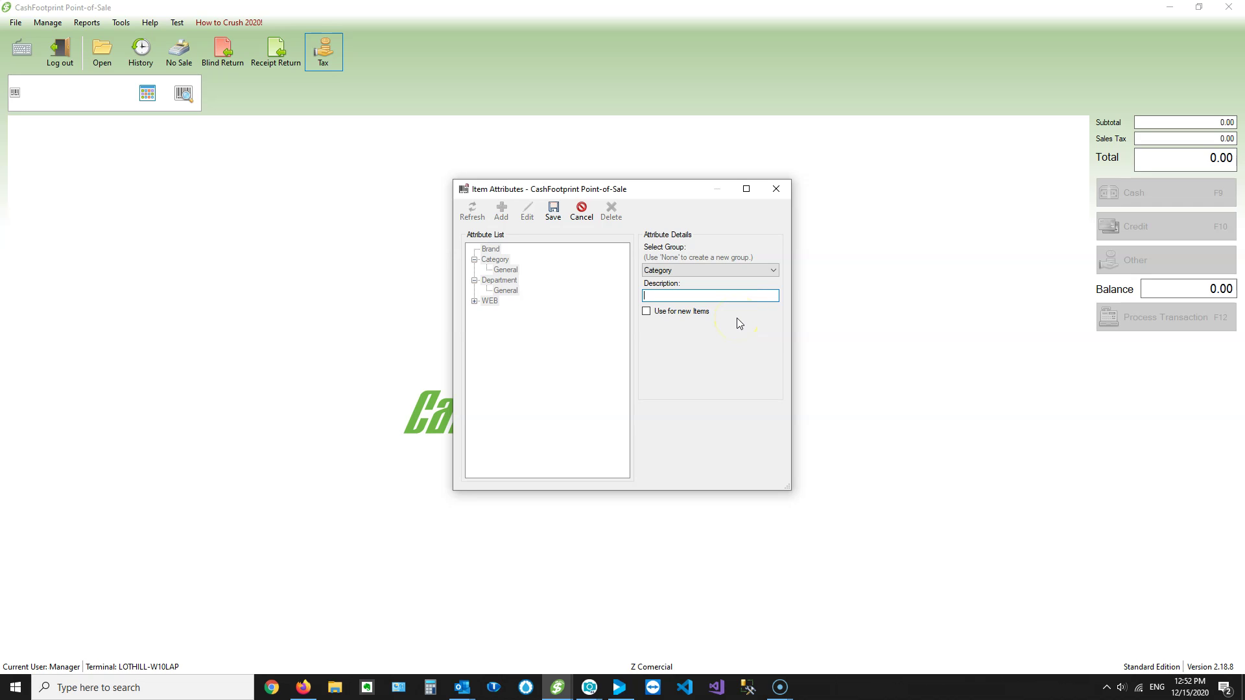
text(Shirts)
click(553, 210)
click(501, 210)
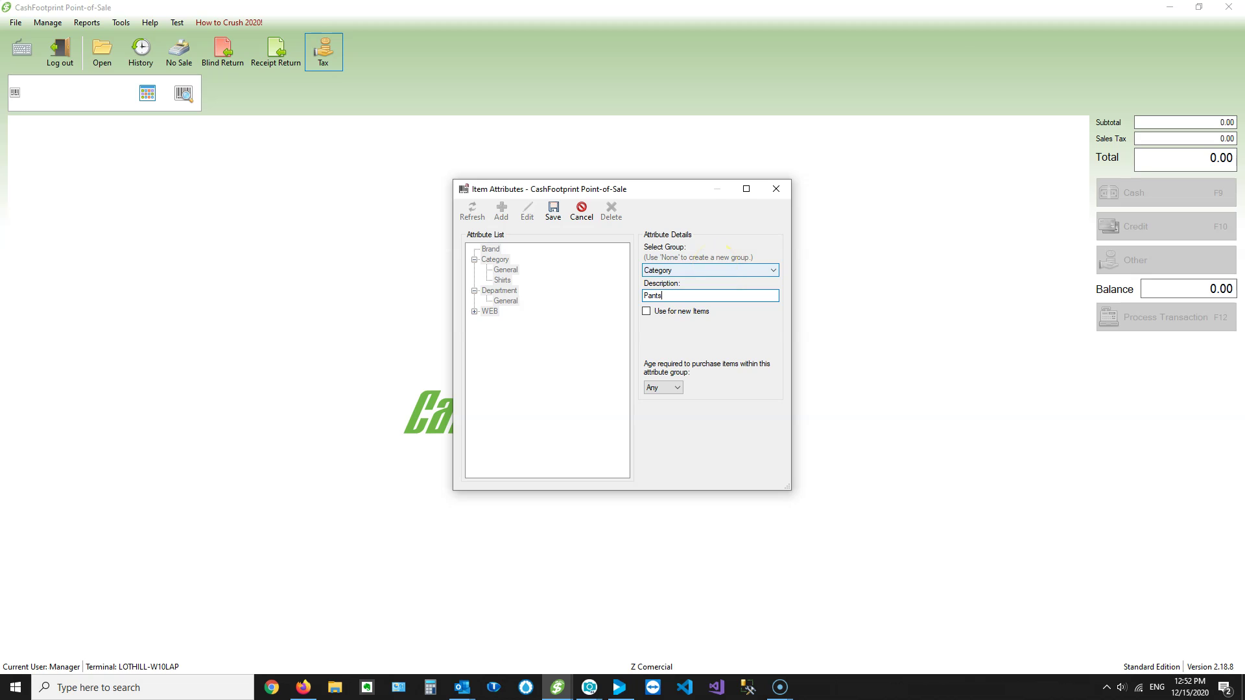
click(553, 211)
click(500, 283)
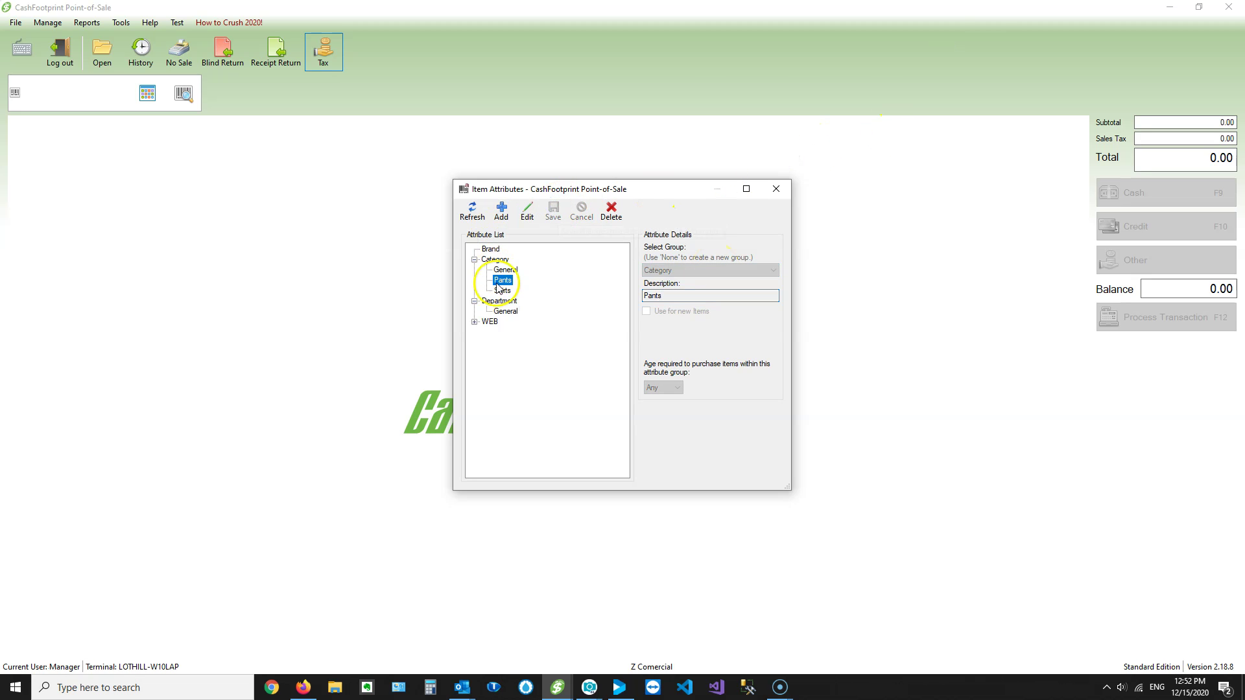
click(499, 301)
click(502, 210)
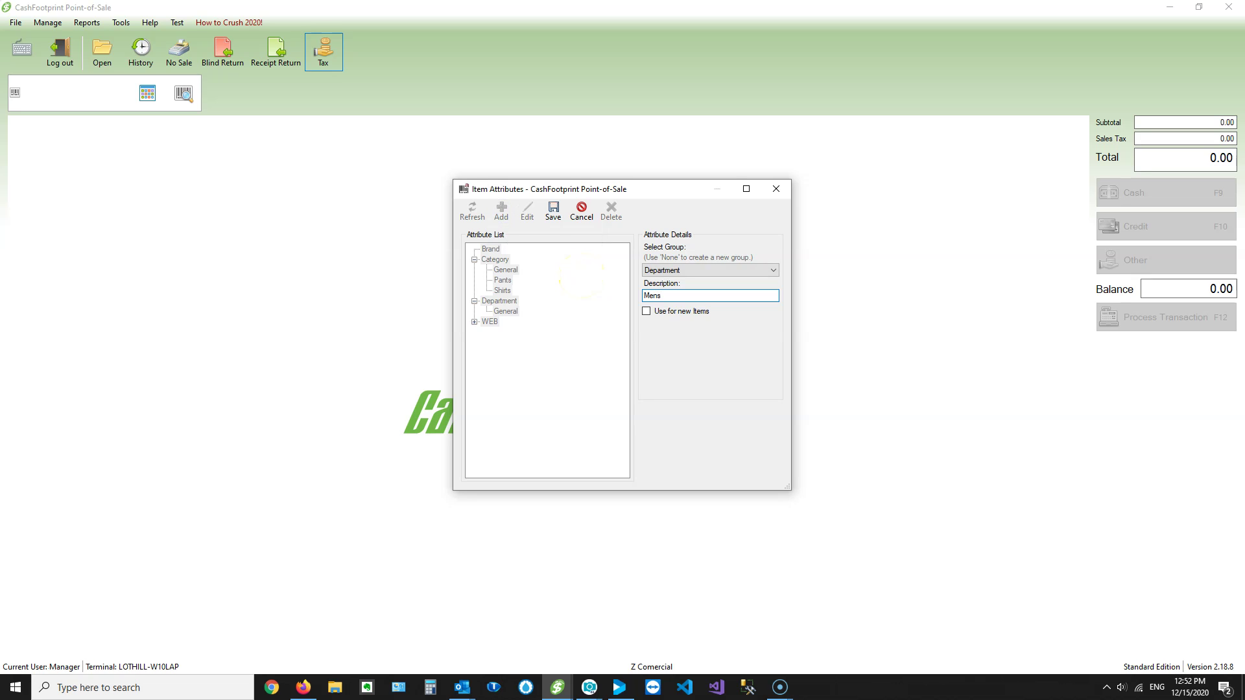
Save Mens and Womens as Department entries and close the Item Attributes window.
click(553, 210)
click(503, 210)
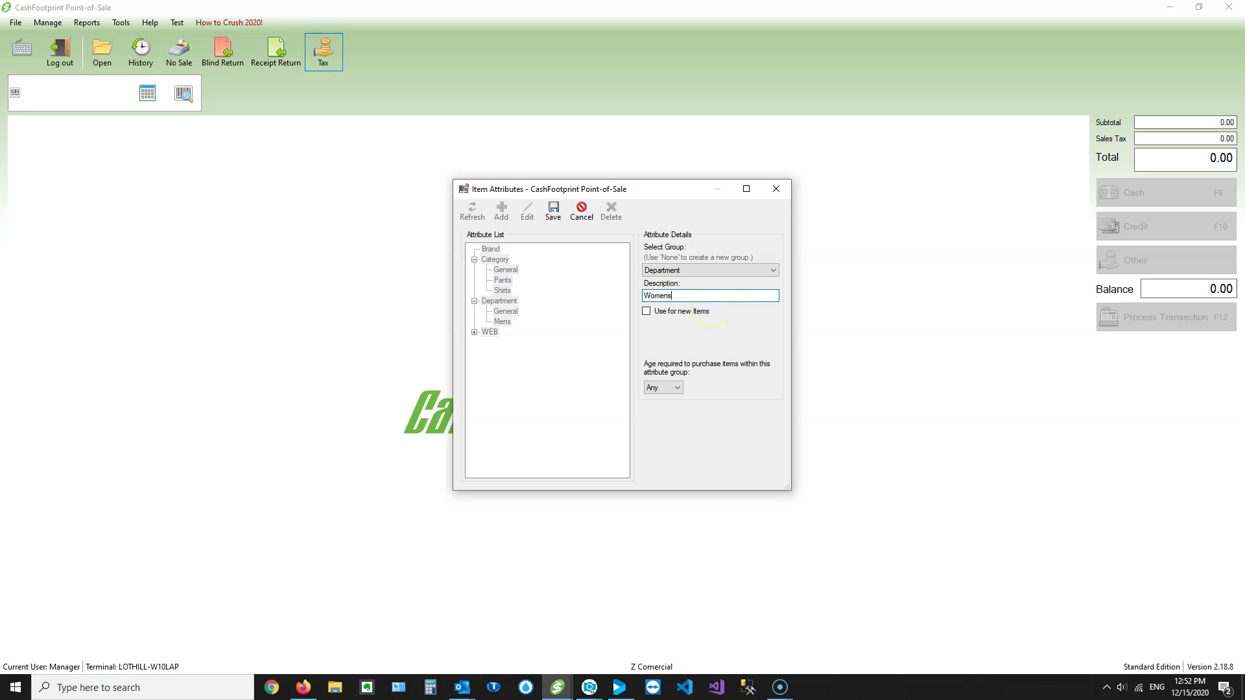
click(553, 210)
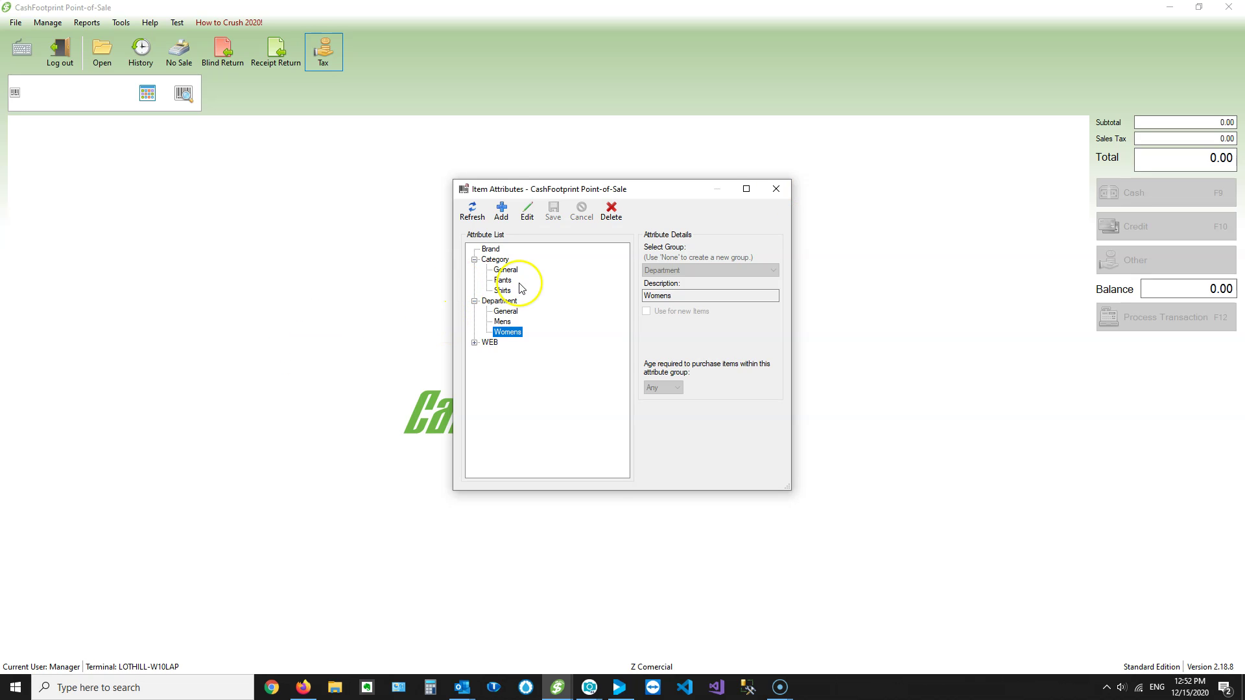
click(776, 189)
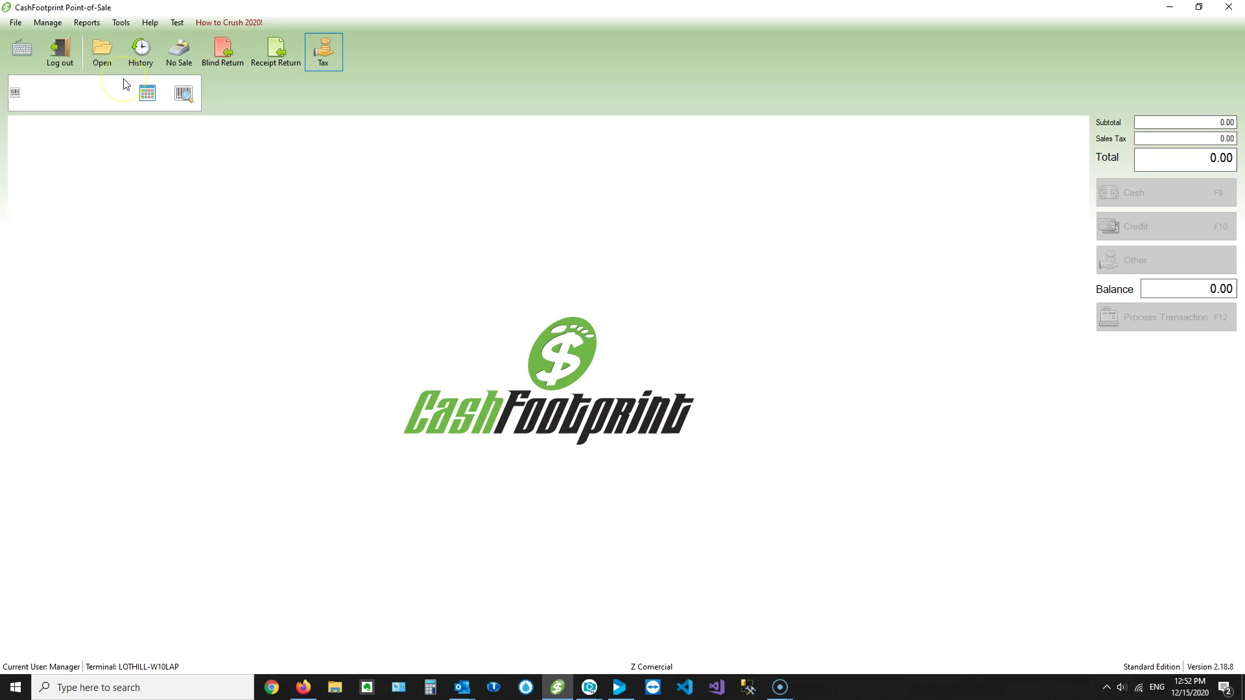
Open the Inventory item list from Manage > Inventory and maximize it.
click(46, 24)
click(48, 24)
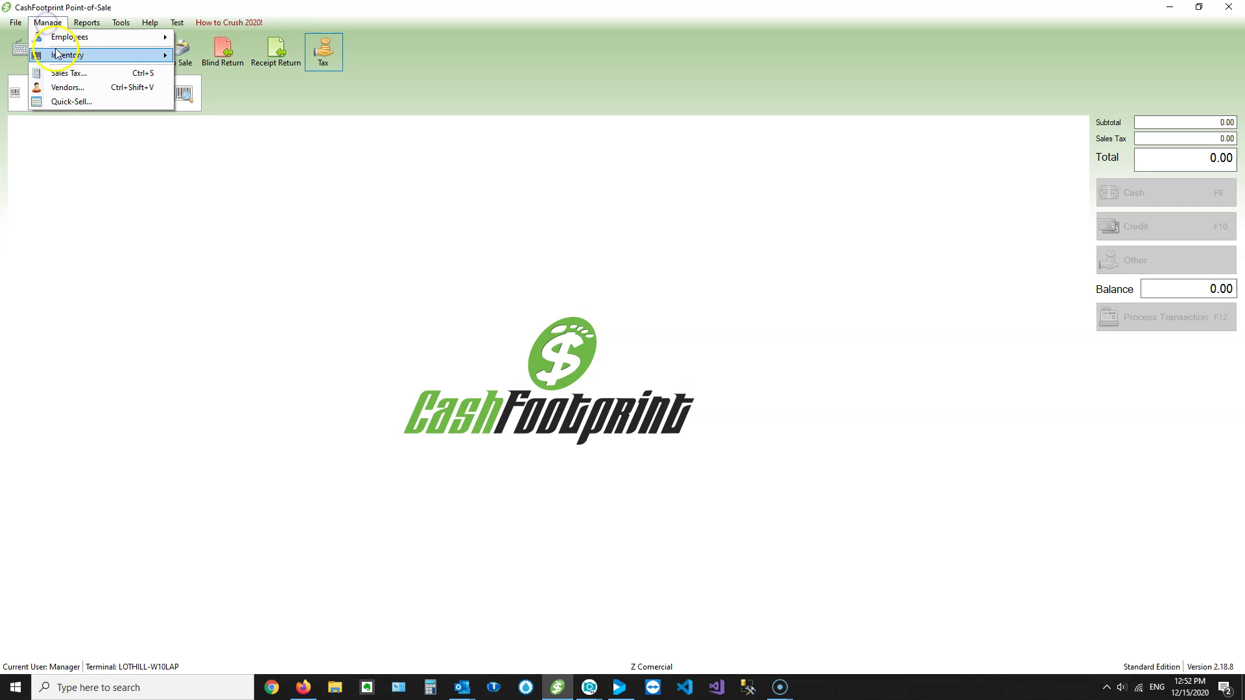
click(62, 55)
click(210, 57)
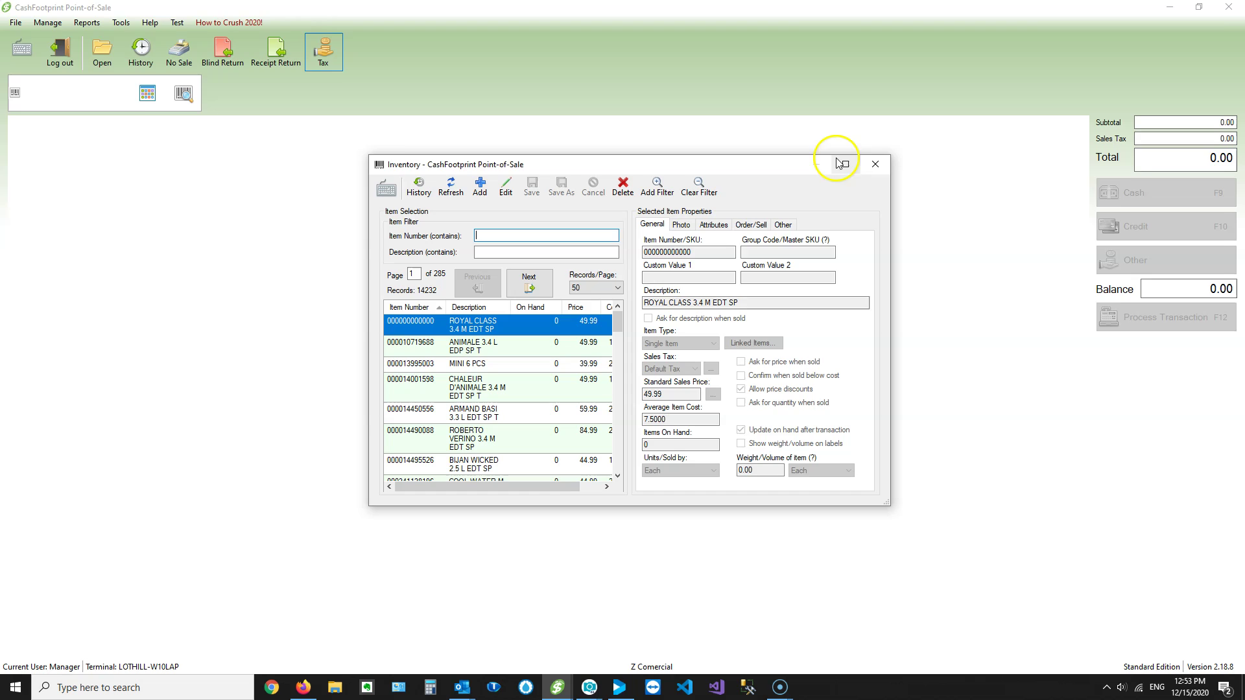
double_click(842, 168)
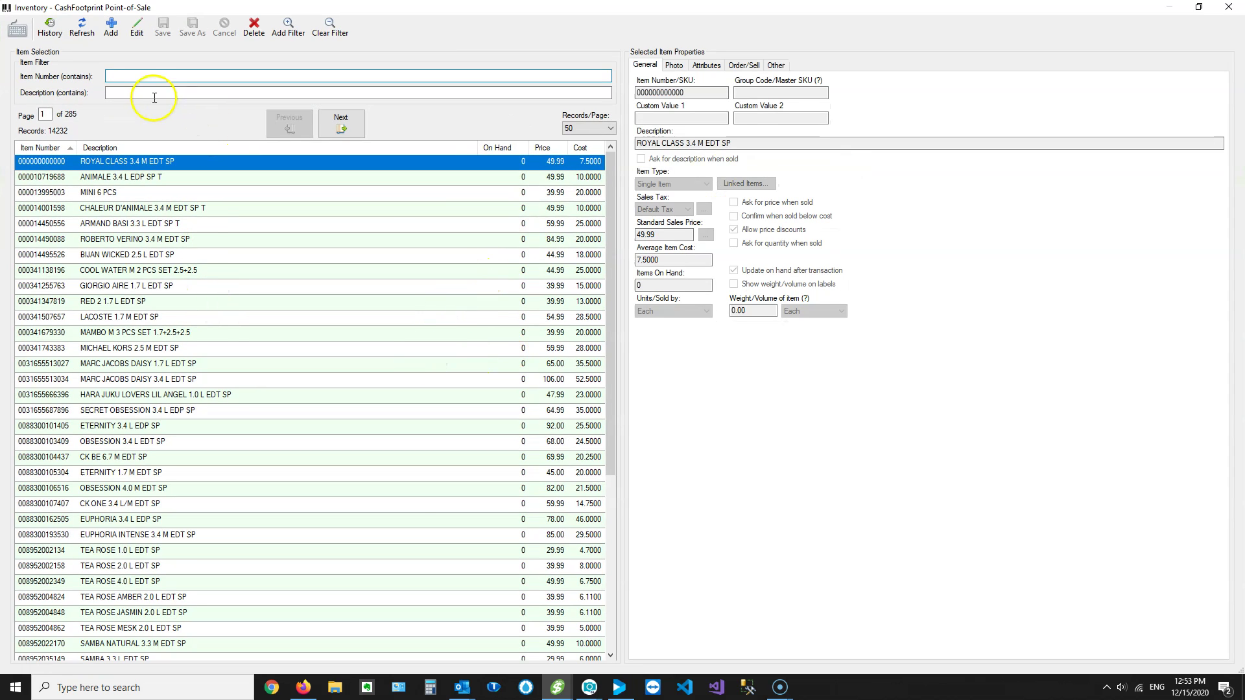
Filter descriptions containing 'sample' and put item 321 into edit mode.
click(147, 91)
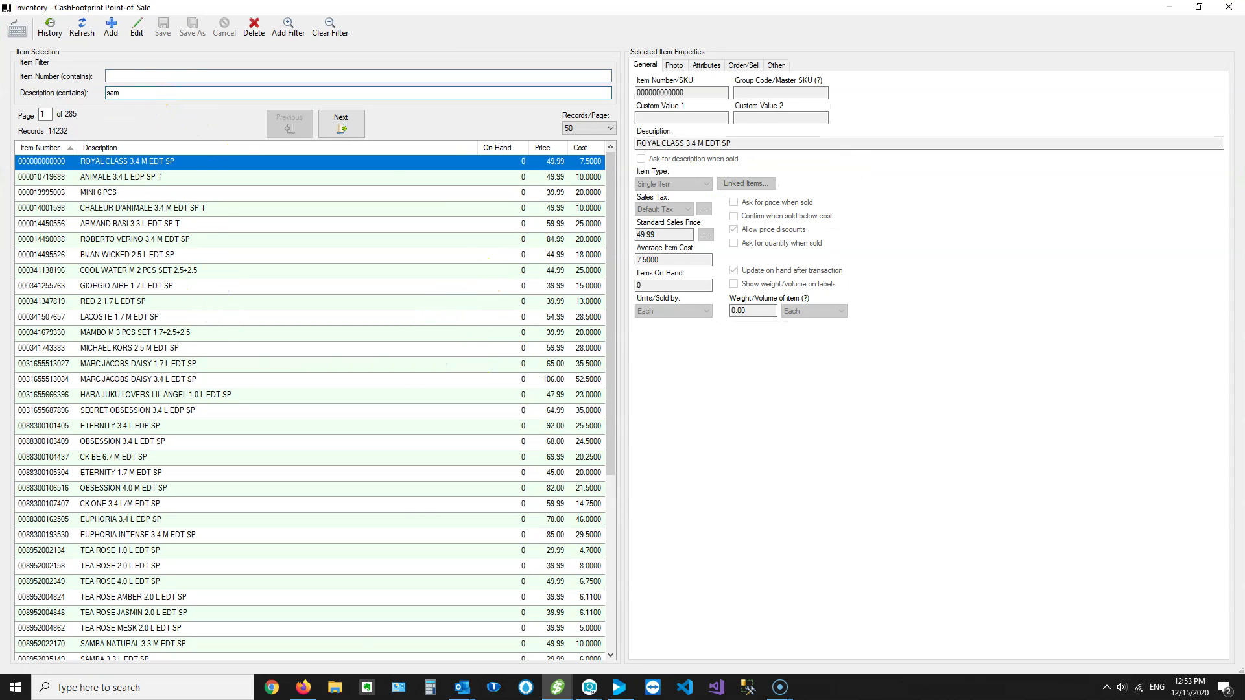
text(sample)
key(Return)
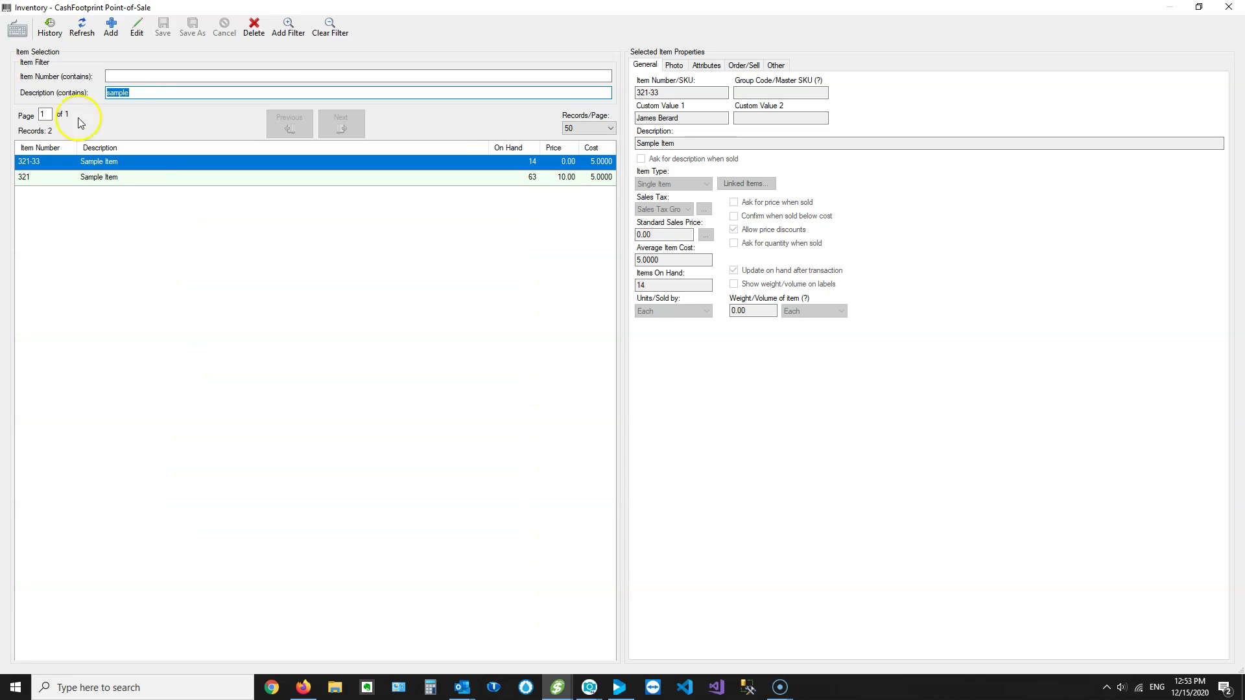
click(127, 253)
click(266, 180)
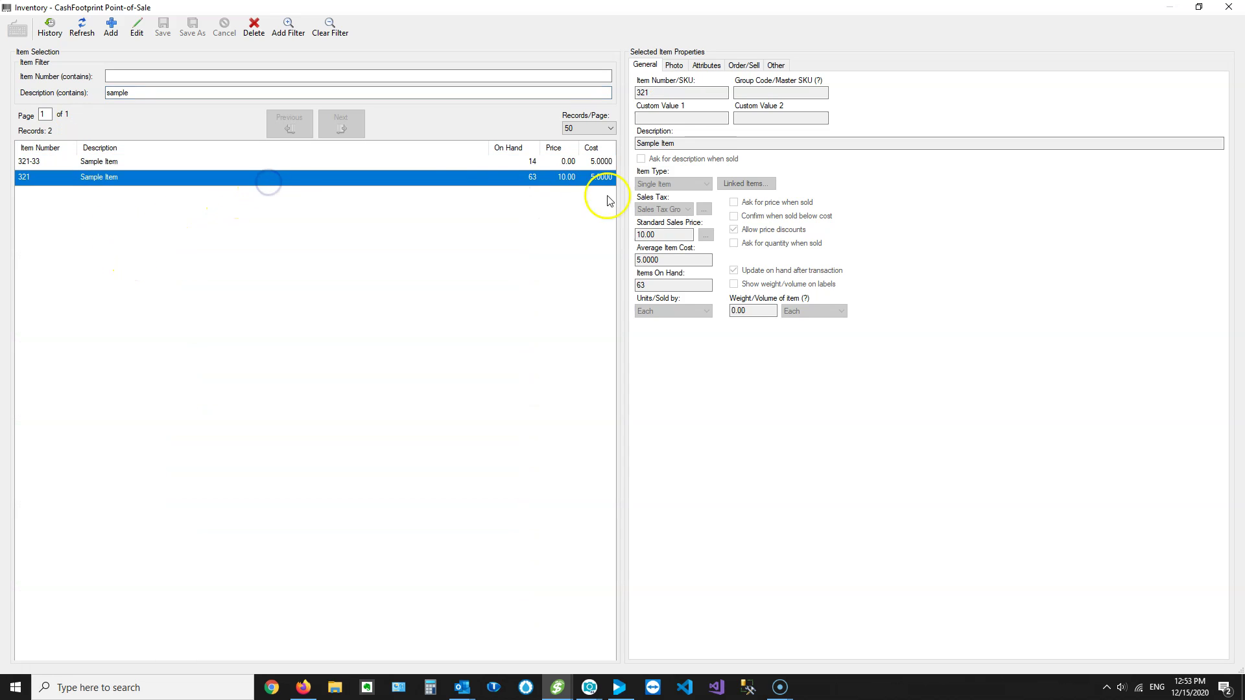
double_click(432, 178)
click(224, 27)
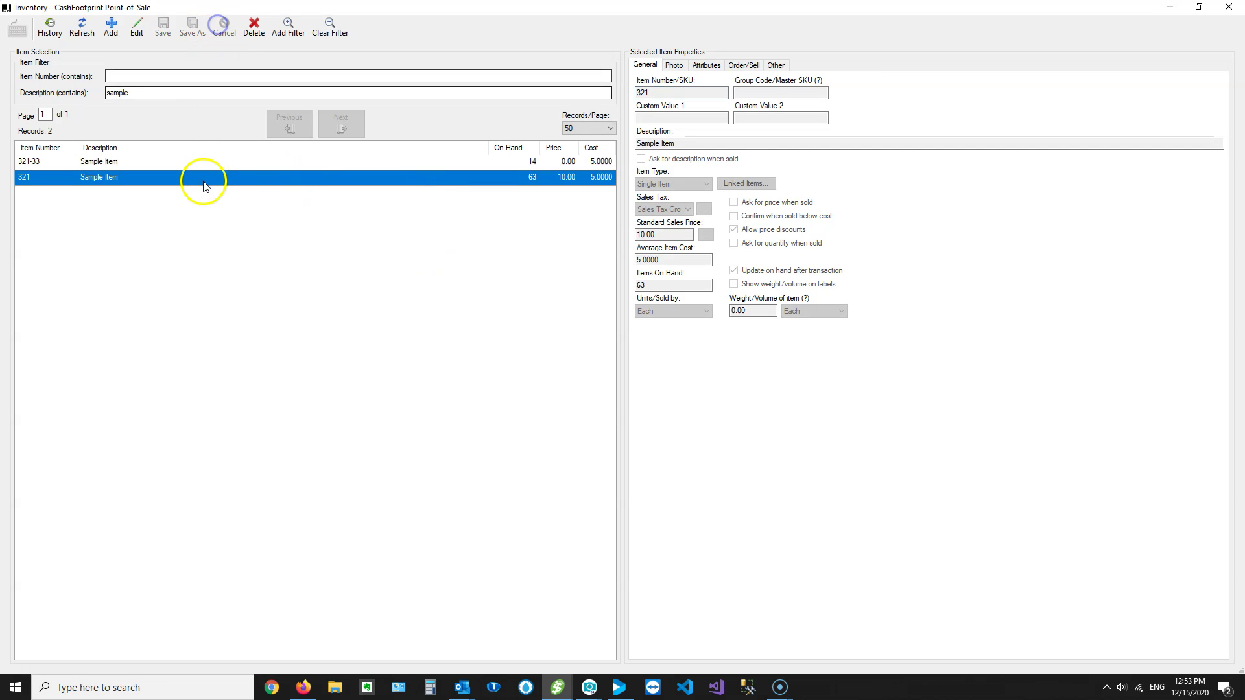
click(137, 27)
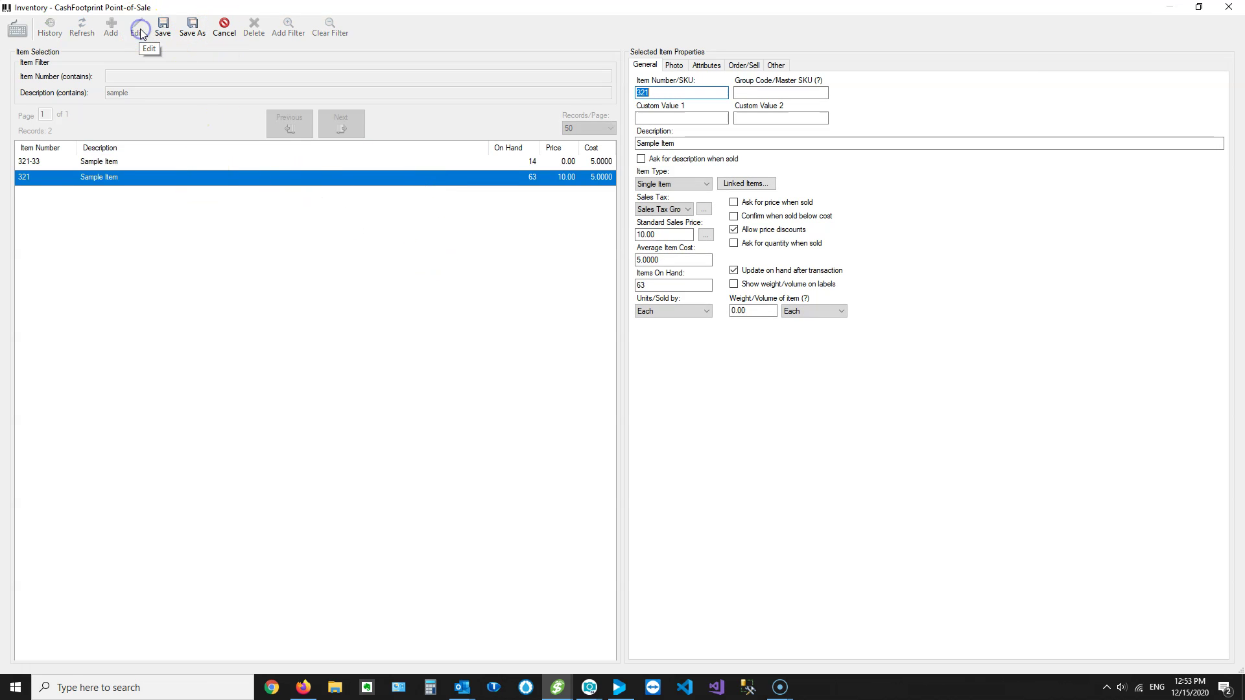
Tick Womens and Shirts on item 321's Attributes tab, save, and close Inventory.
click(707, 67)
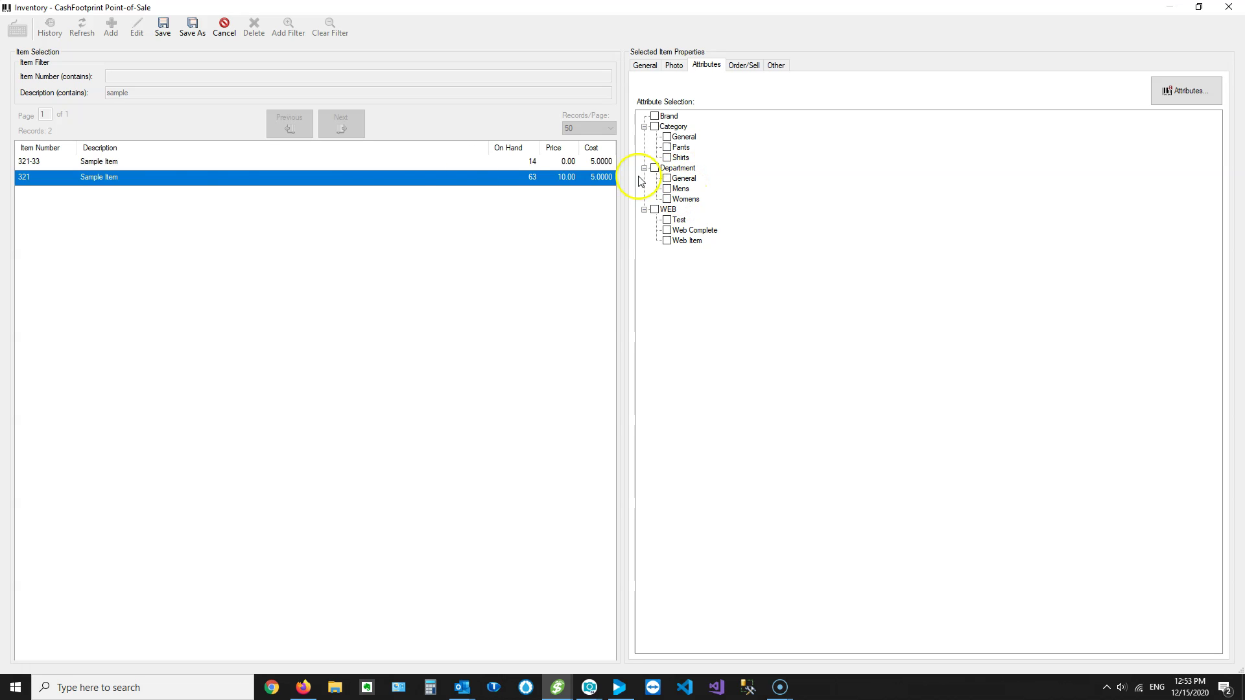
click(667, 198)
click(668, 157)
click(164, 28)
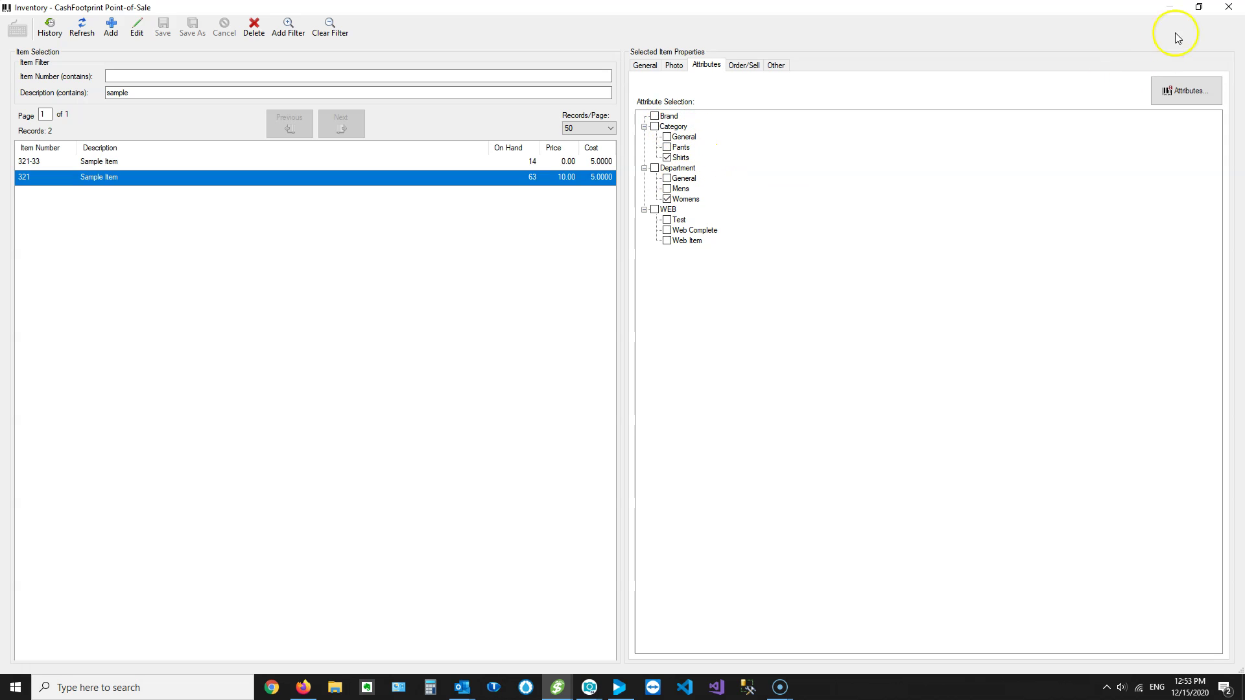
click(1224, 9)
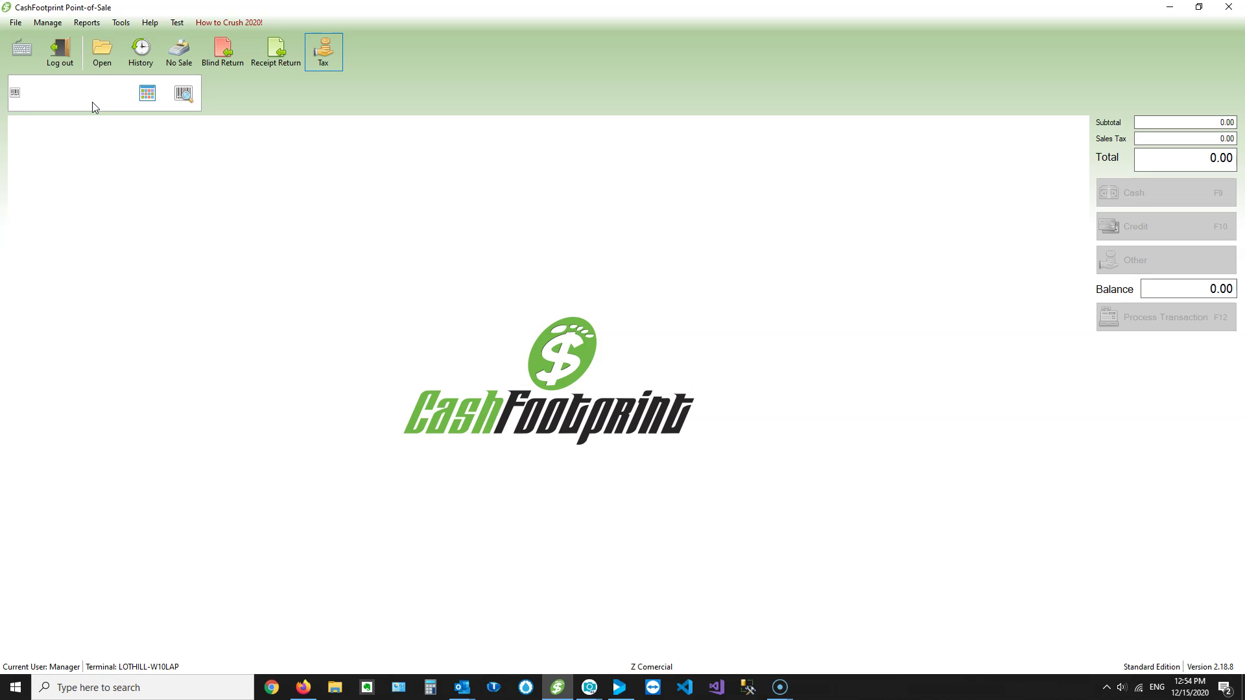
Run the detail inventory report by department and category and jump to Department: Womens.
click(89, 23)
mouse_move(114, 55)
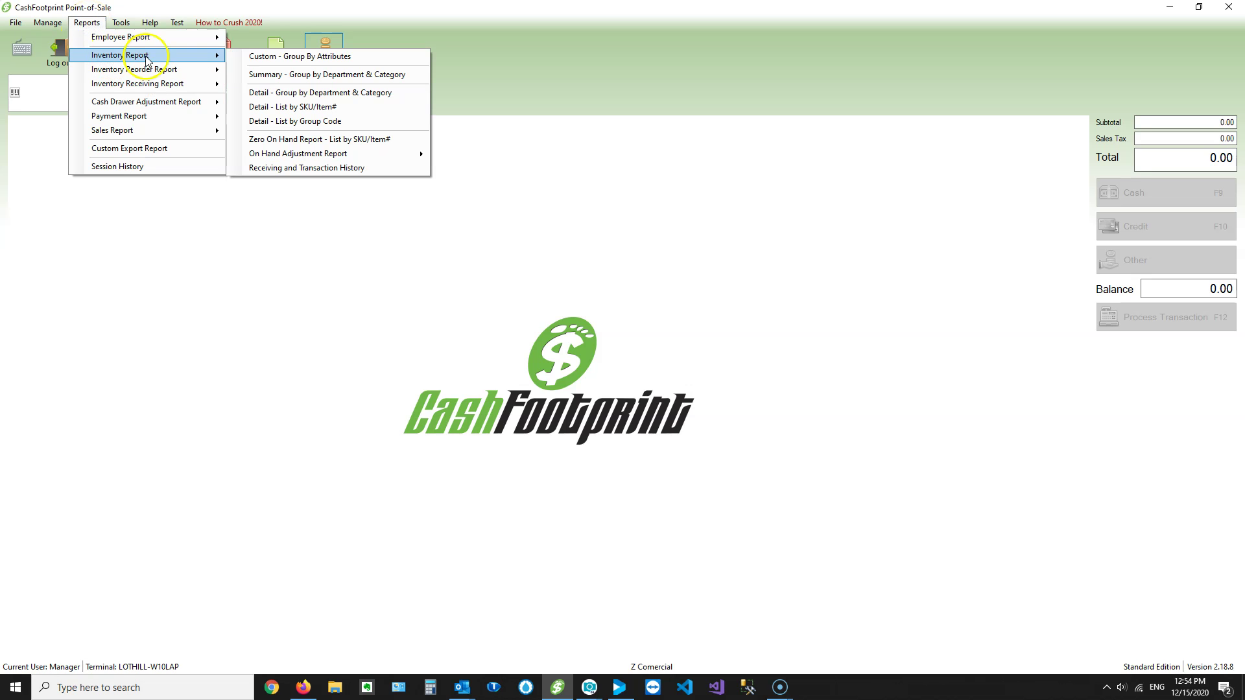
click(365, 93)
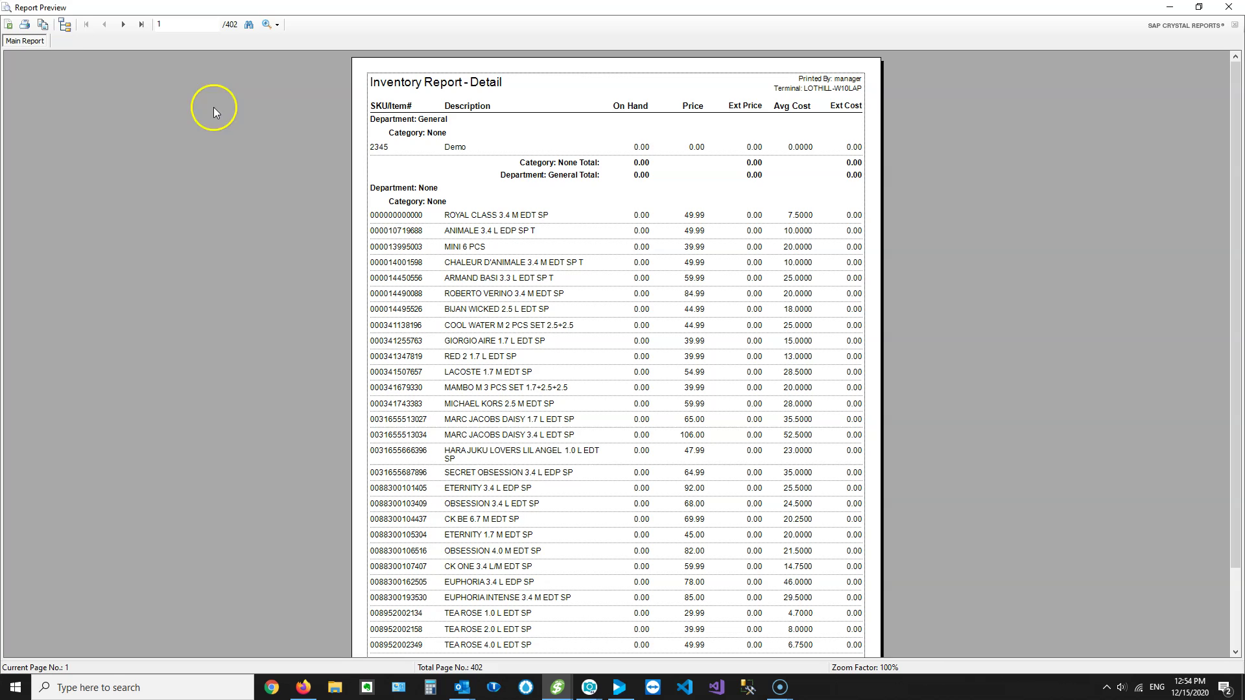
click(64, 25)
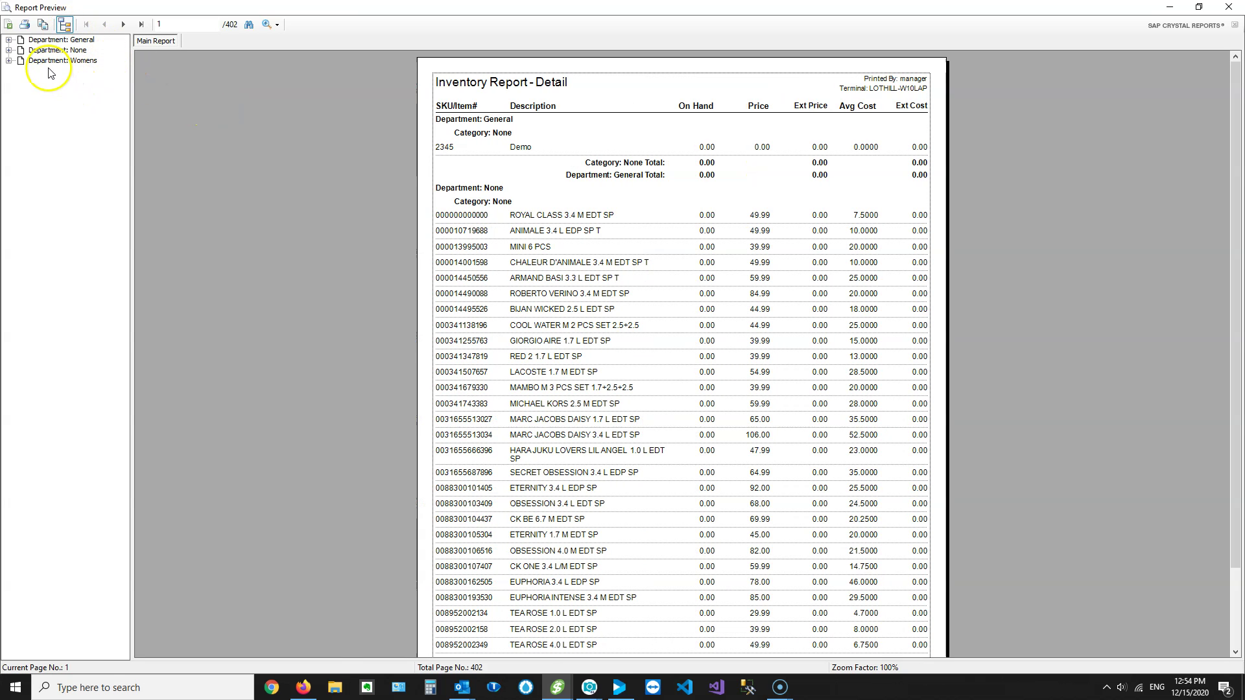
click(9, 60)
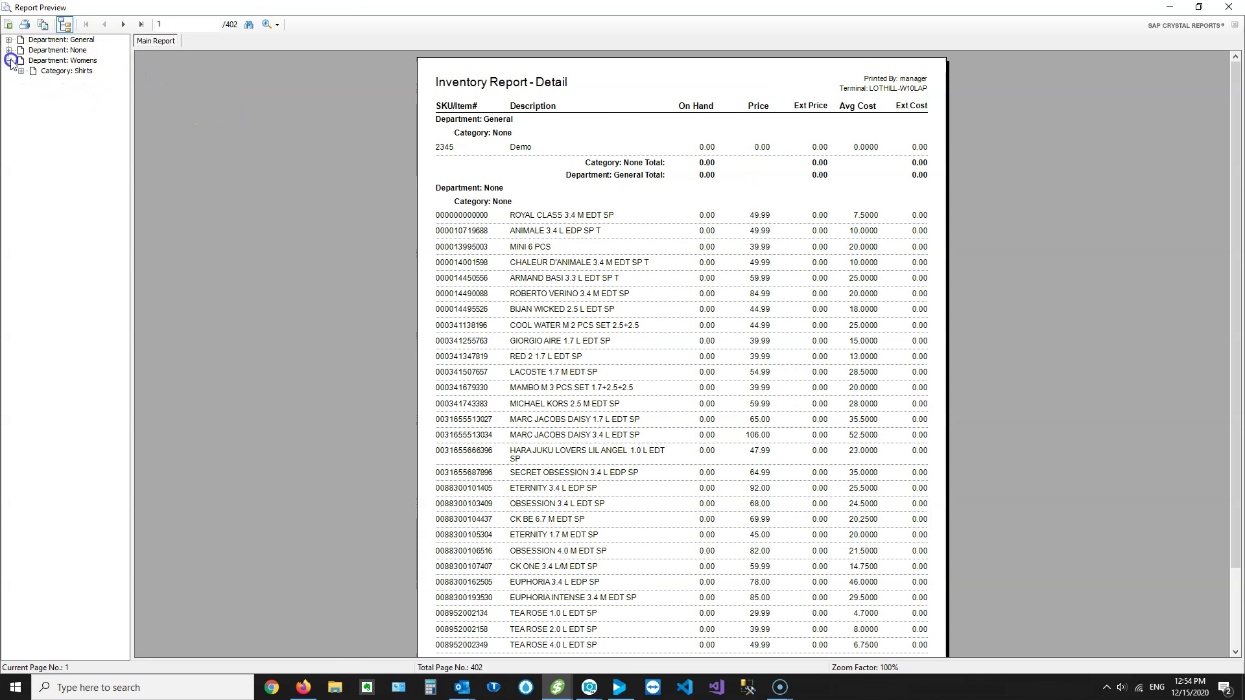
click(68, 61)
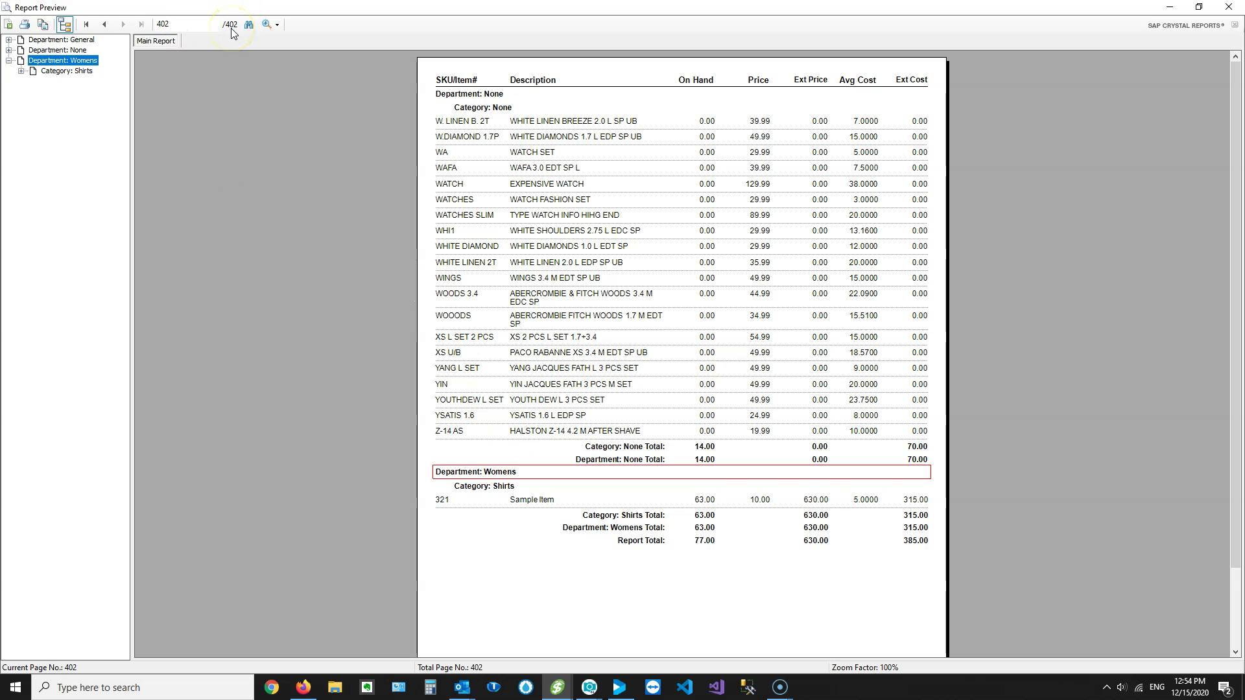
Check Category: Shirts, drill down into Womens alone, compare views, and close the preview.
click(83, 72)
click(79, 61)
double_click(494, 474)
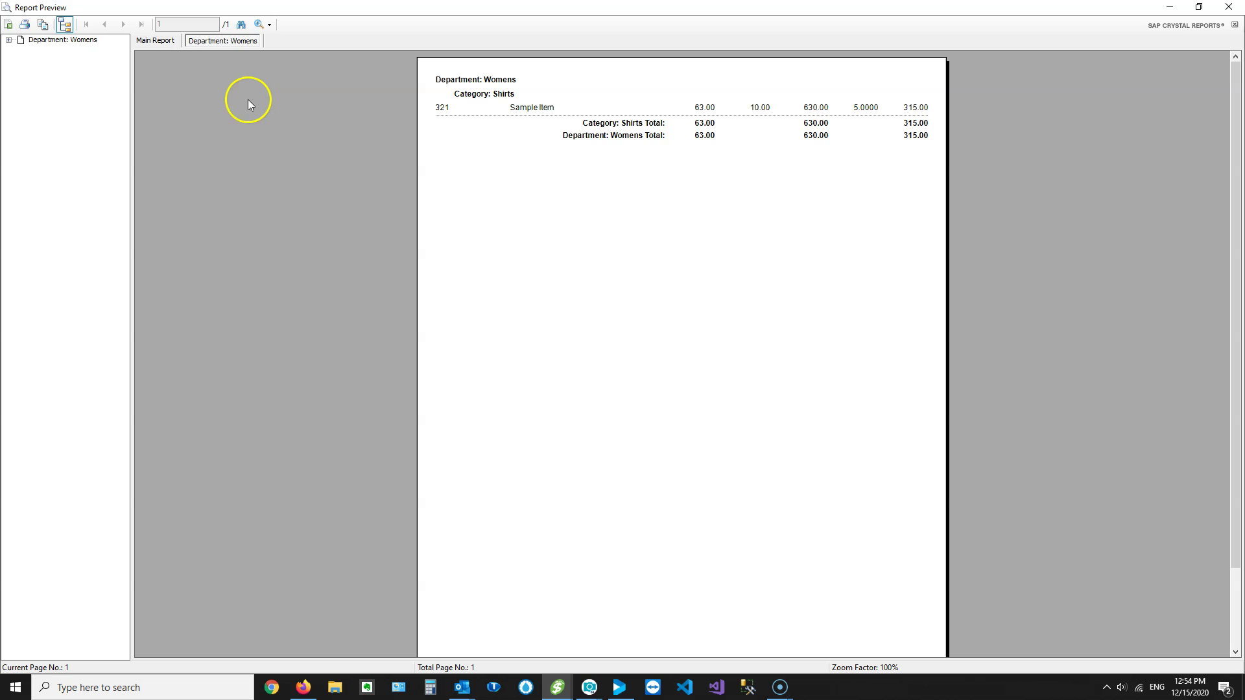
click(160, 47)
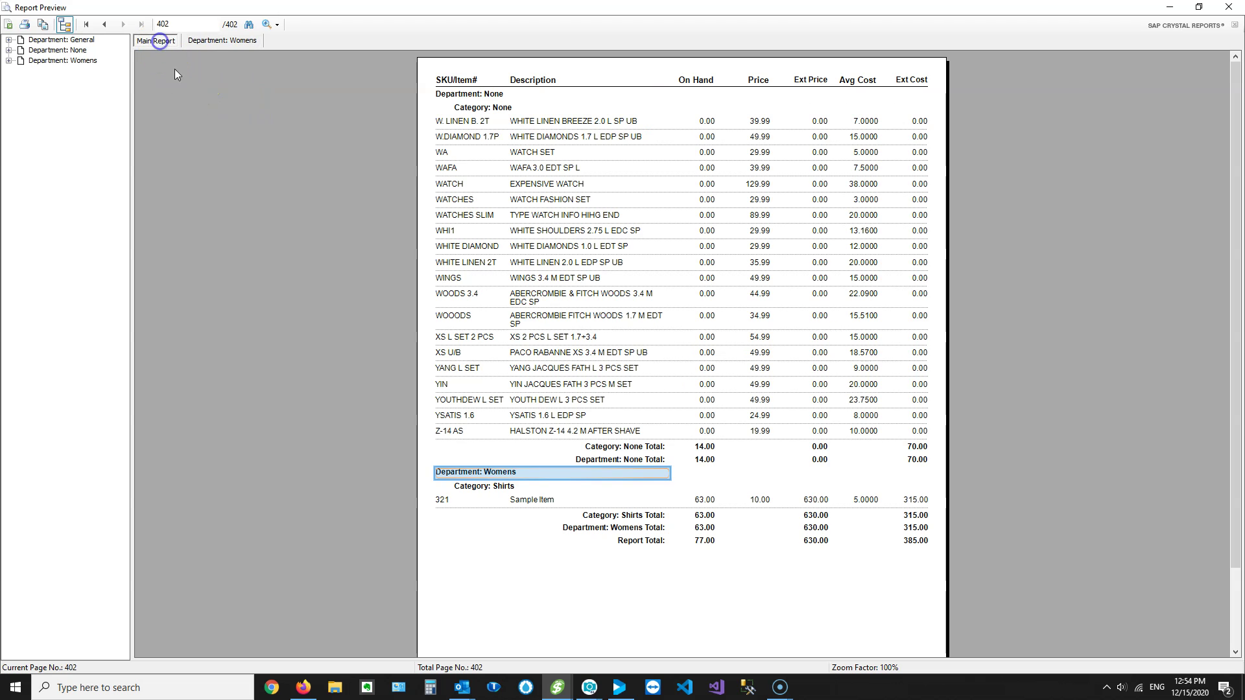
click(690, 79)
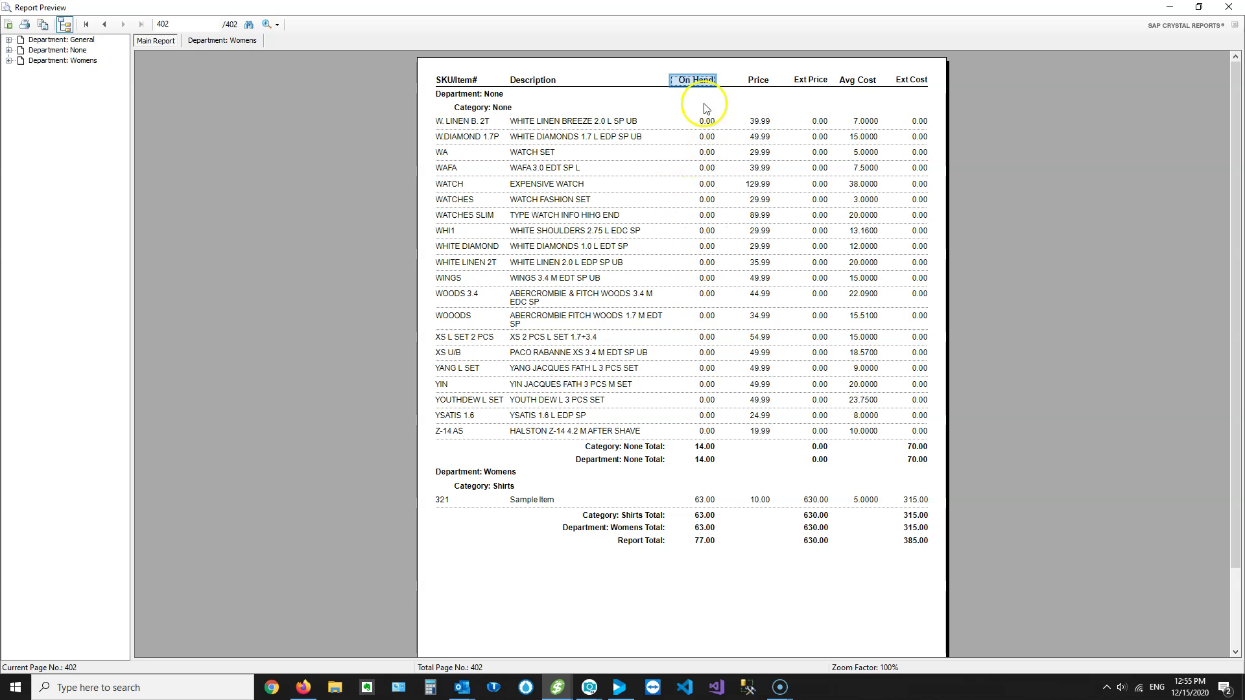
click(222, 42)
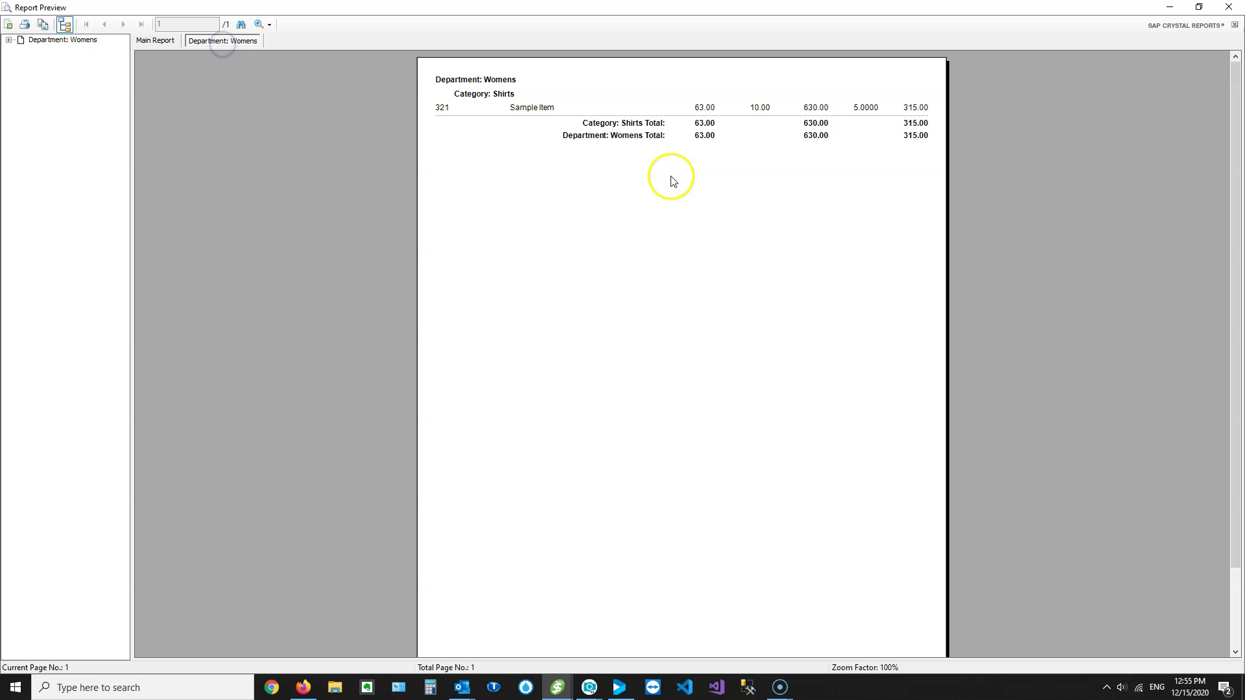
click(1228, 6)
View the month-to-date sales summary grouped by department and category, then close it.
click(86, 22)
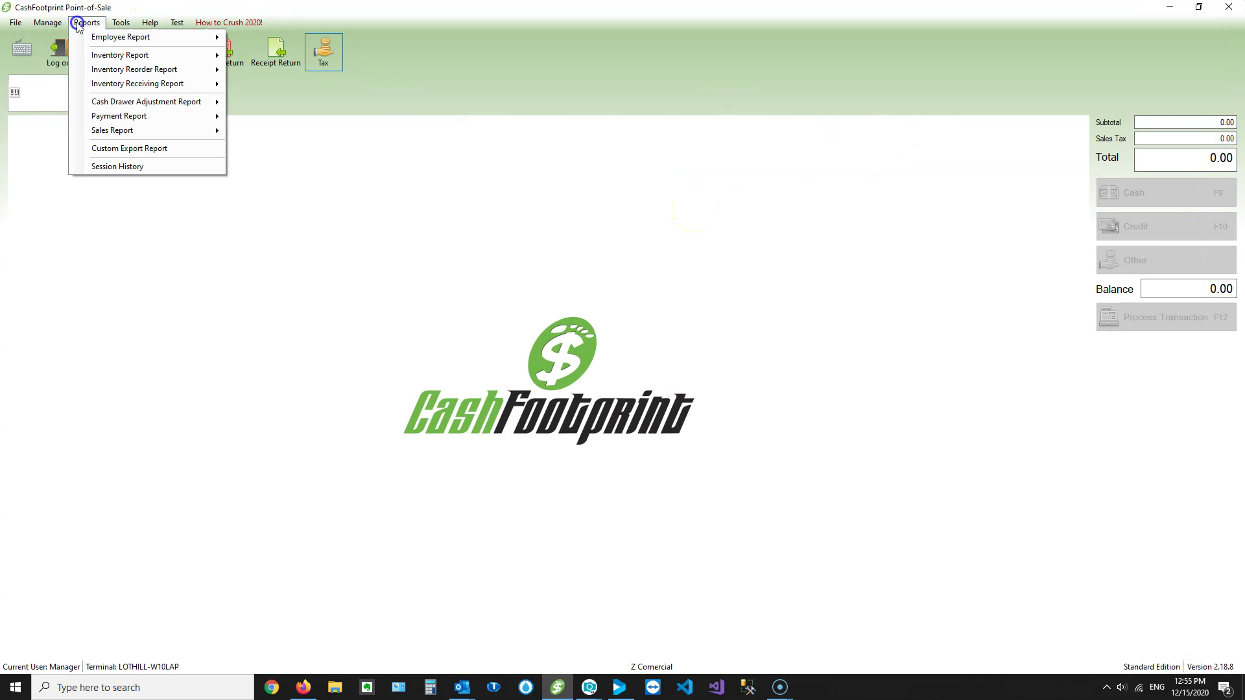
click(119, 130)
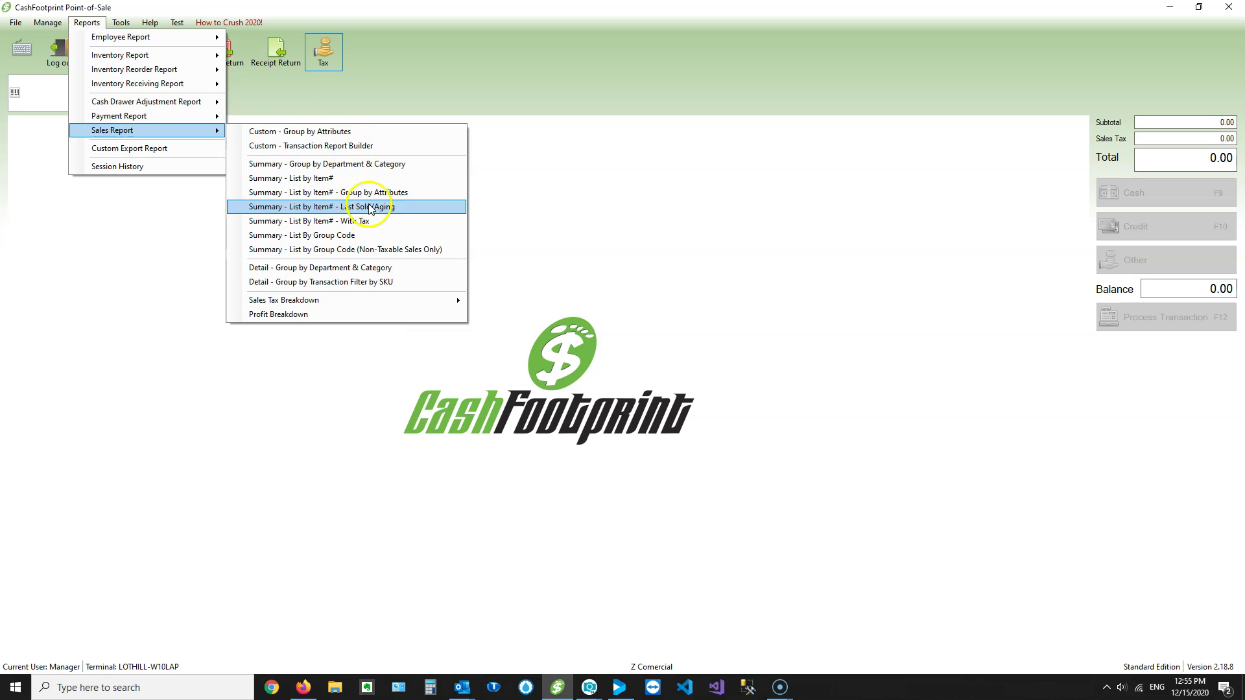
click(356, 163)
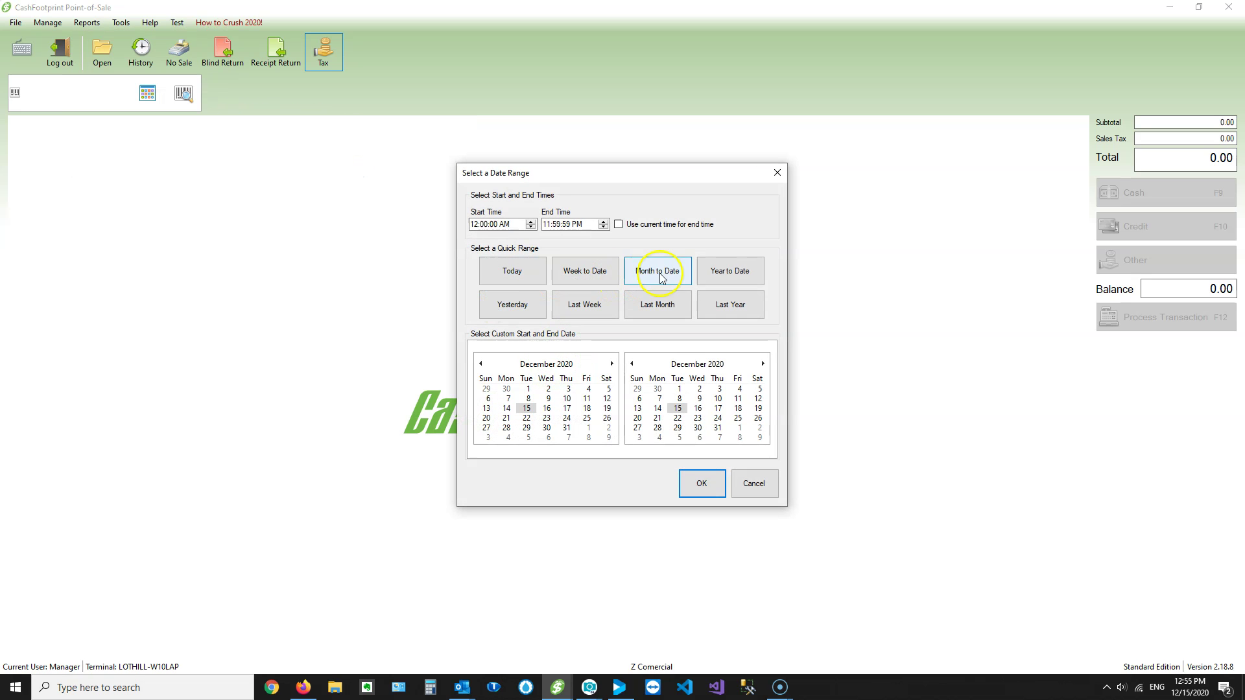
click(655, 271)
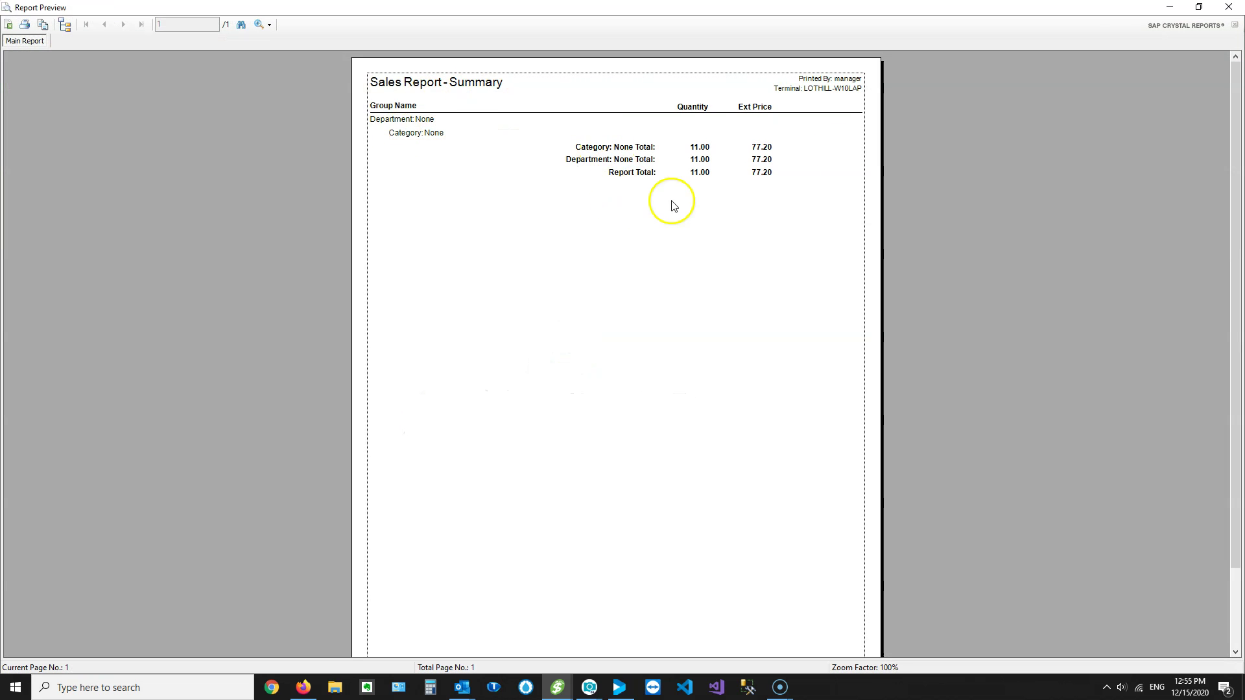
click(1228, 6)
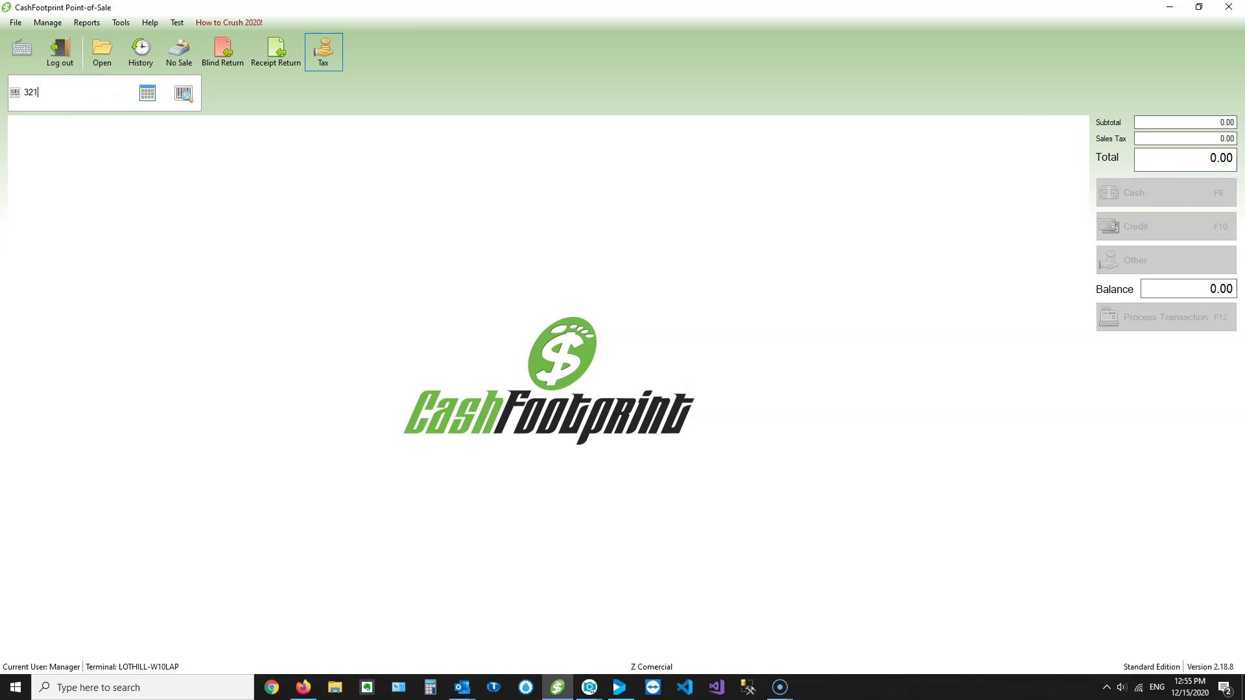
Ring up item 321 and pay with $20.00 cash.
text(321)
key(Return)
click(1169, 193)
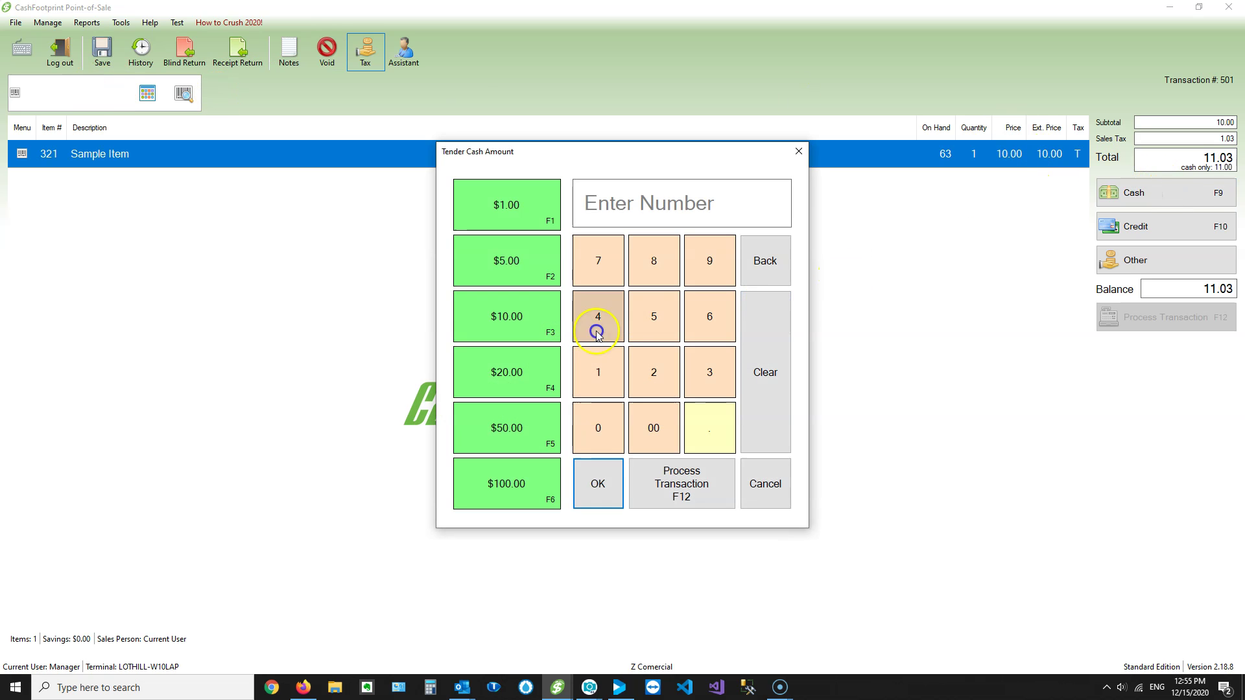
click(509, 361)
click(668, 481)
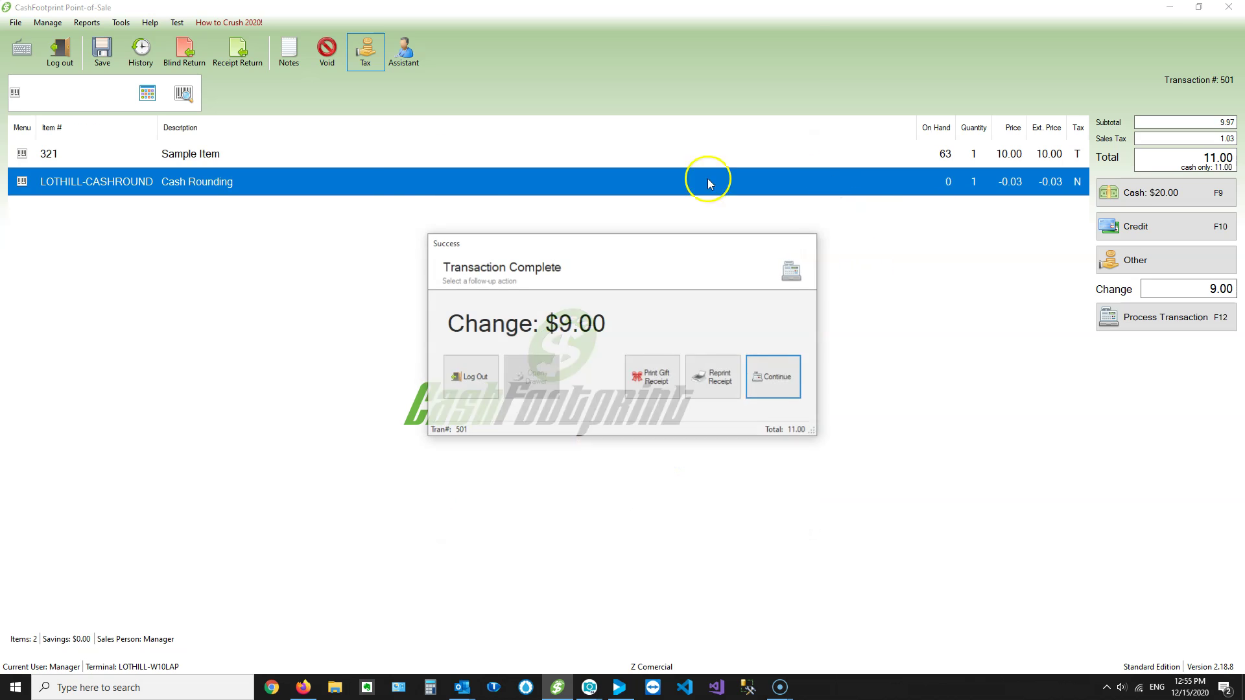
Start a new sale and run today's sales summary grouped by department and category.
click(771, 378)
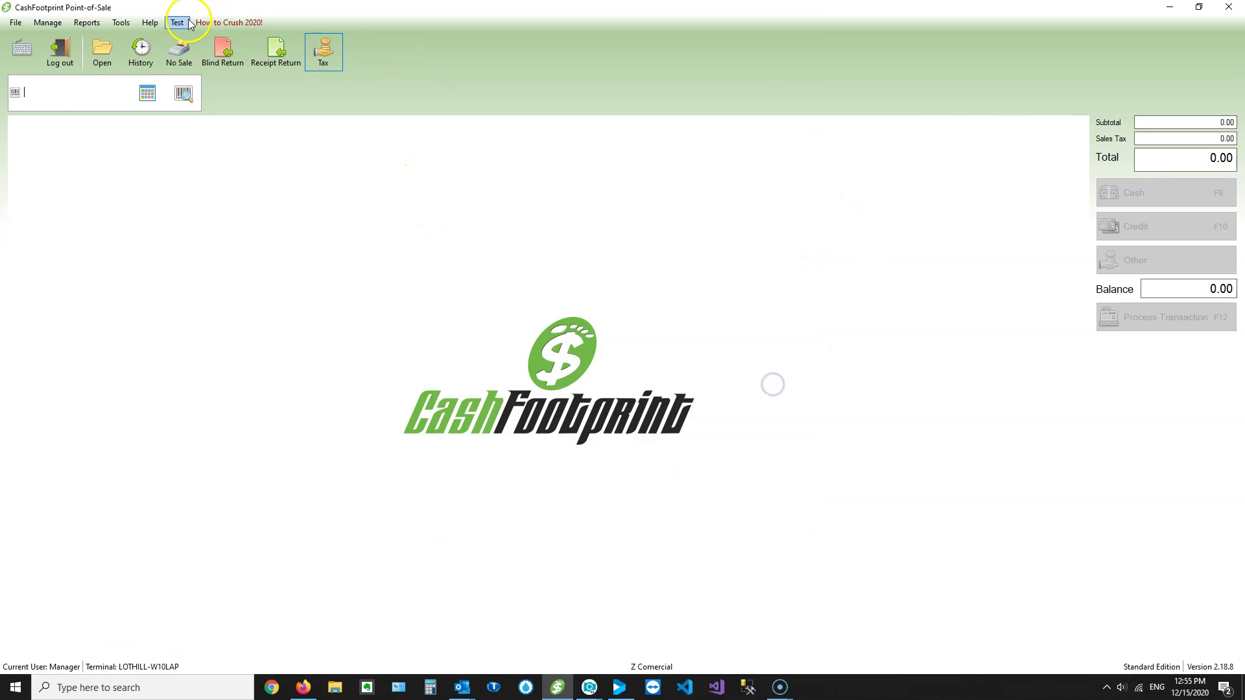
click(98, 28)
mouse_move(153, 130)
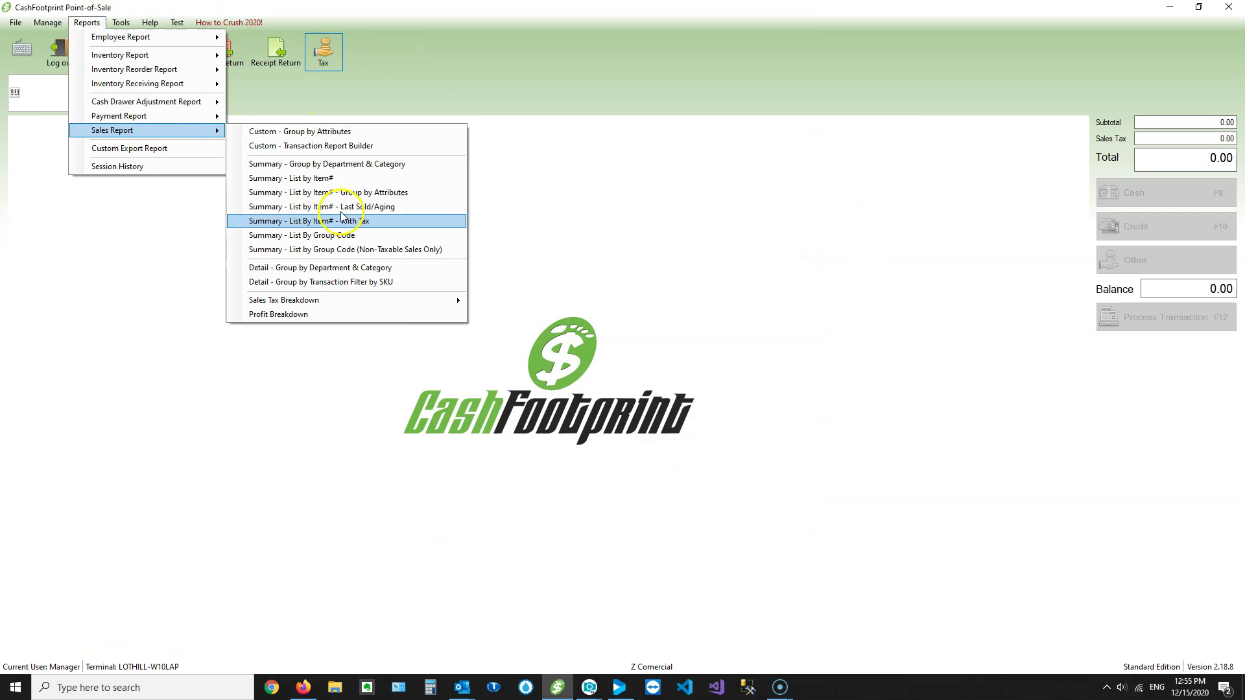
click(381, 165)
click(511, 269)
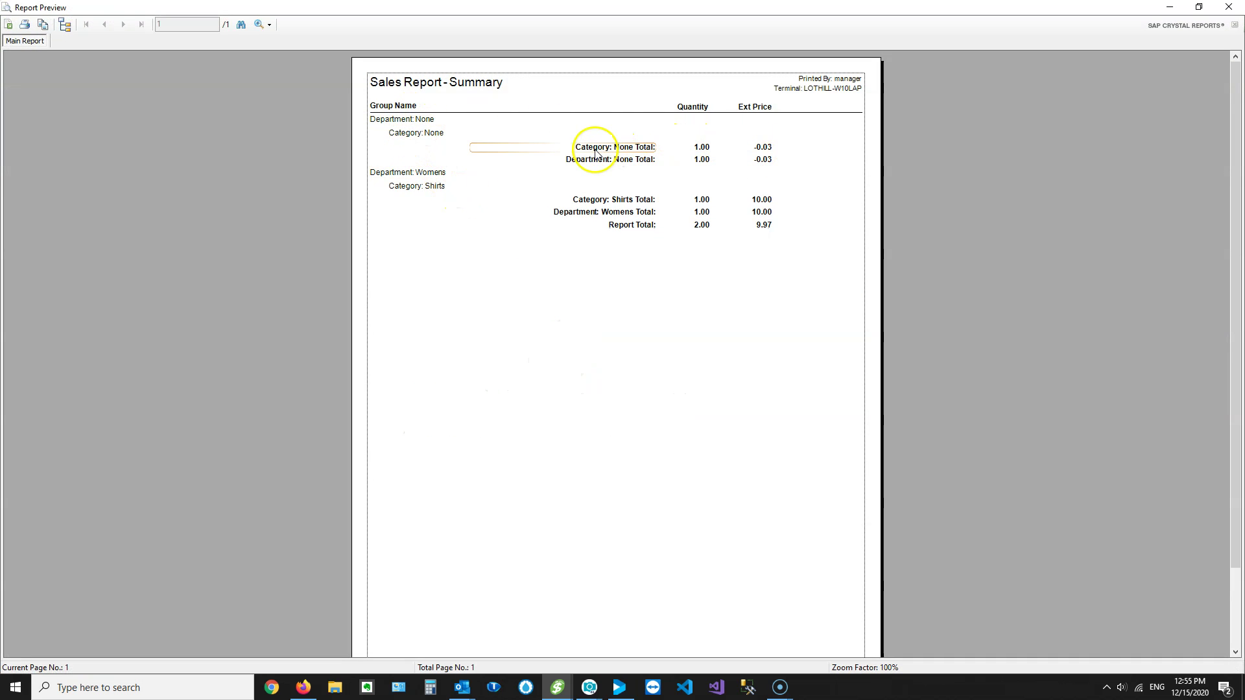
Review the Womens department's Shirts quantity total, then close the preview.
click(428, 174)
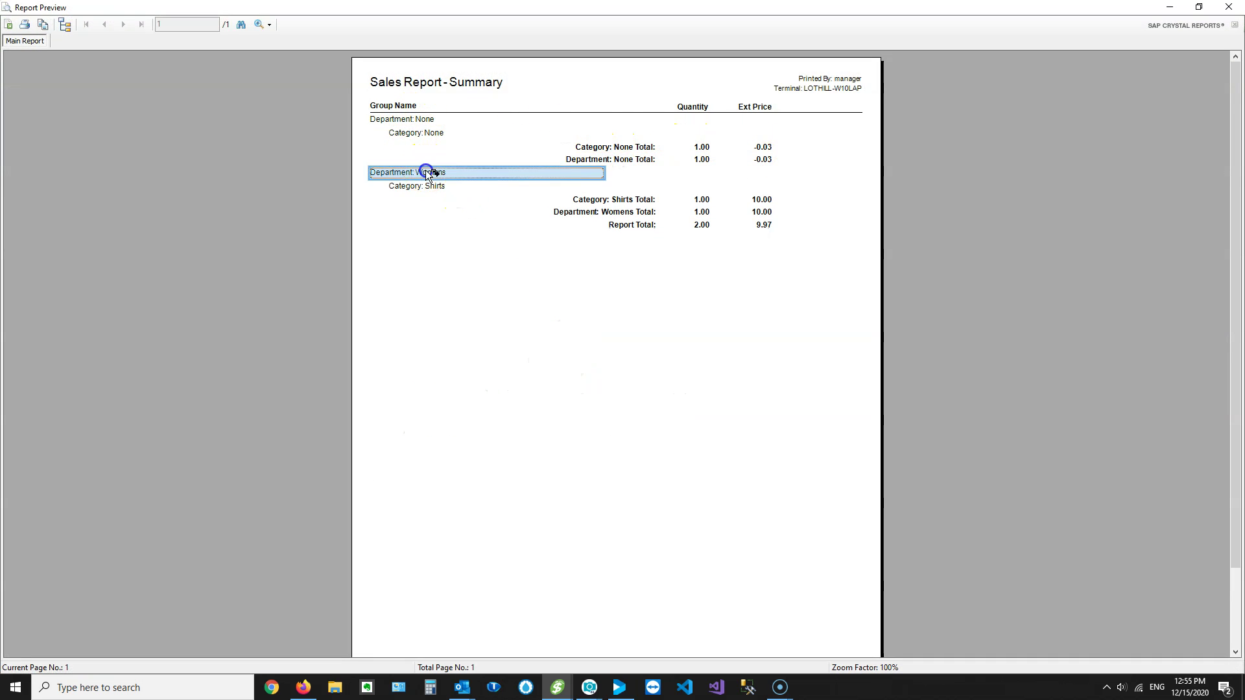
click(705, 202)
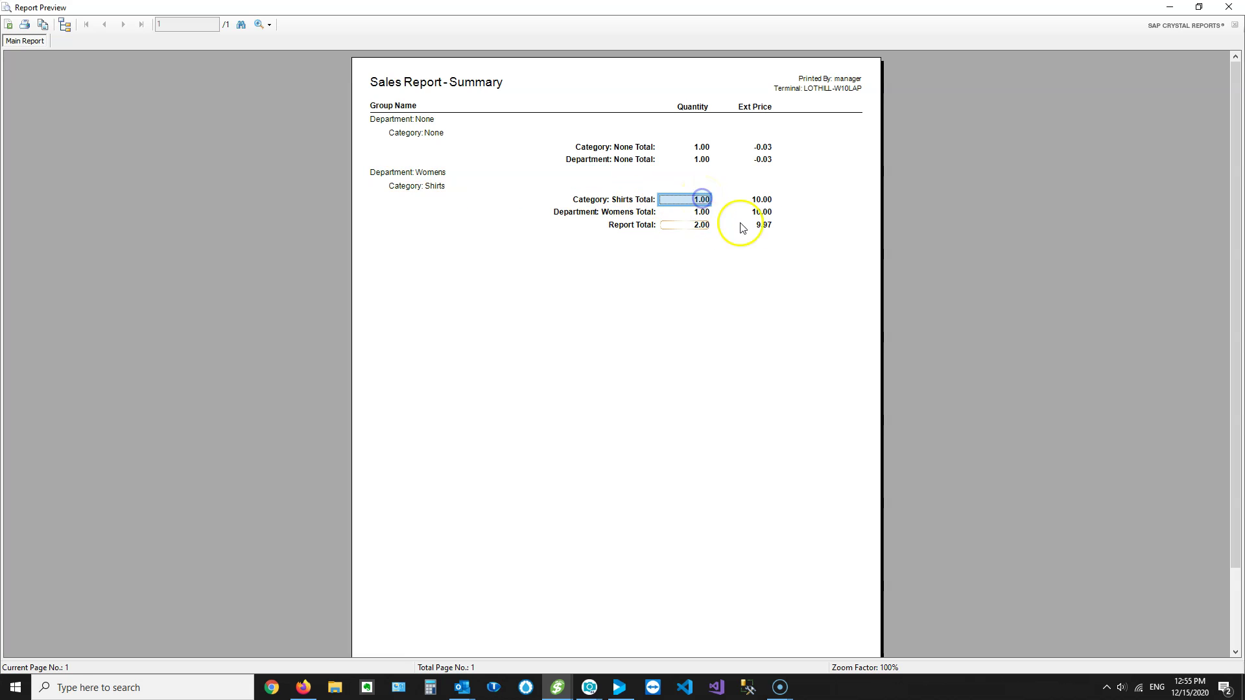
click(1010, 232)
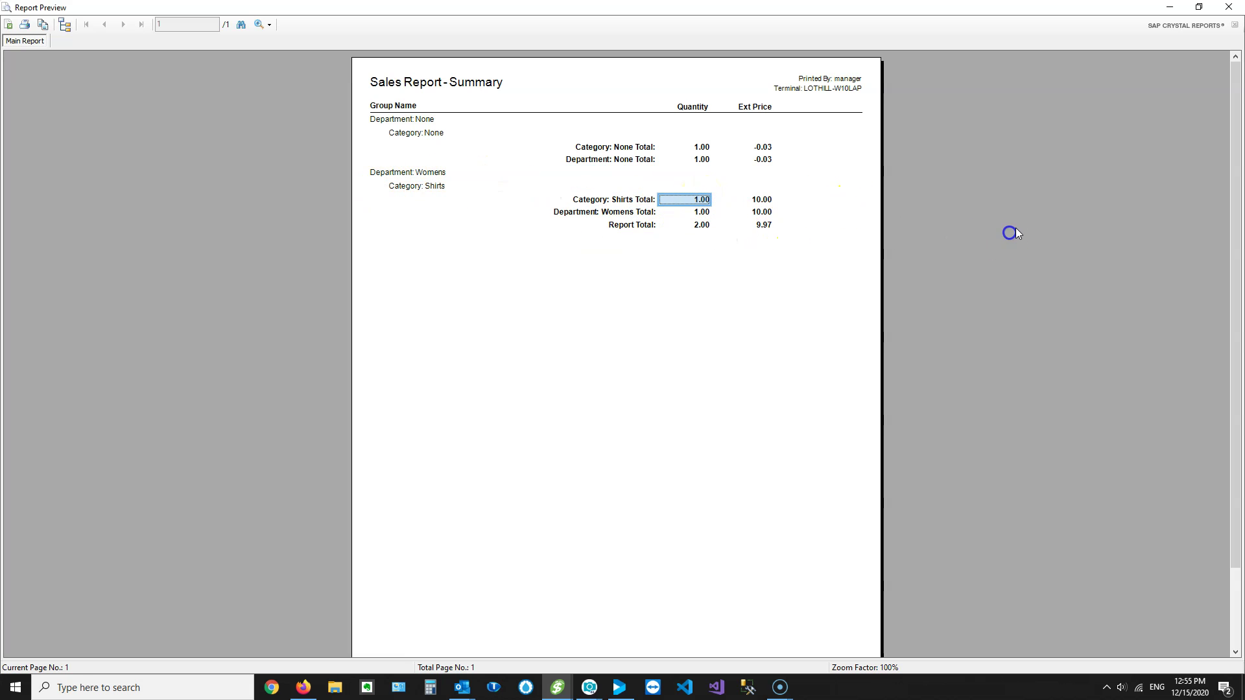
click(1226, 8)
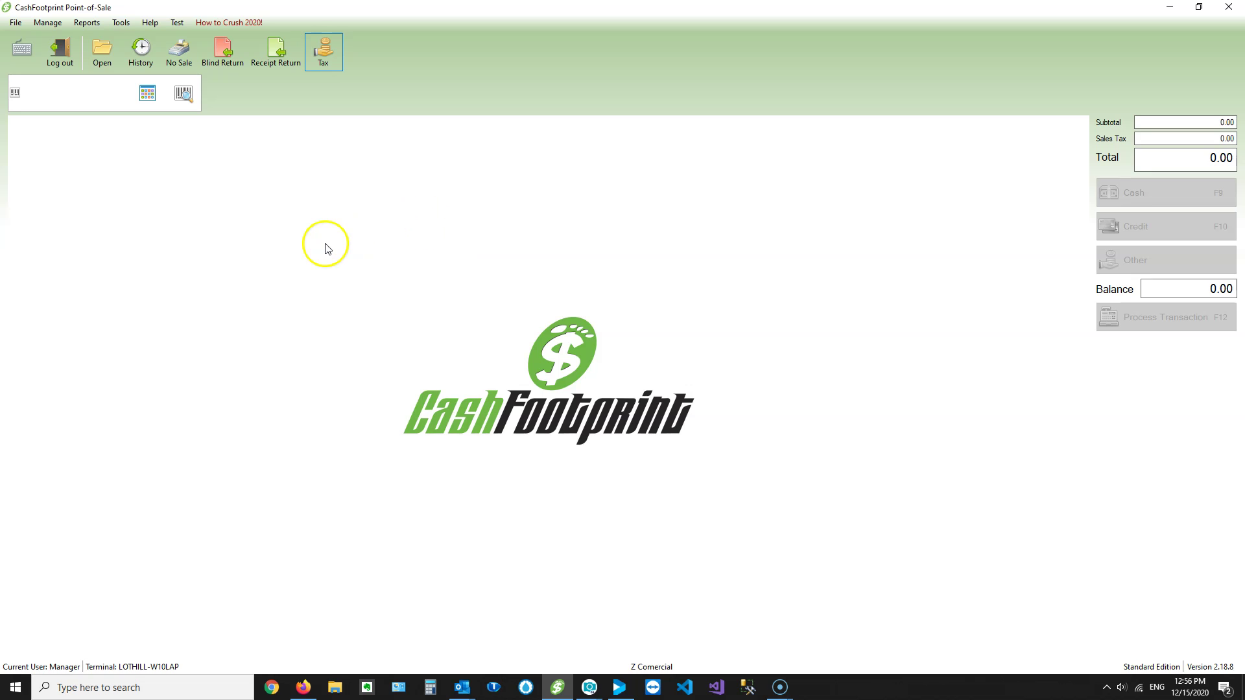
Generate today's custom sales report with custom grouping by the Category attribute group.
click(85, 24)
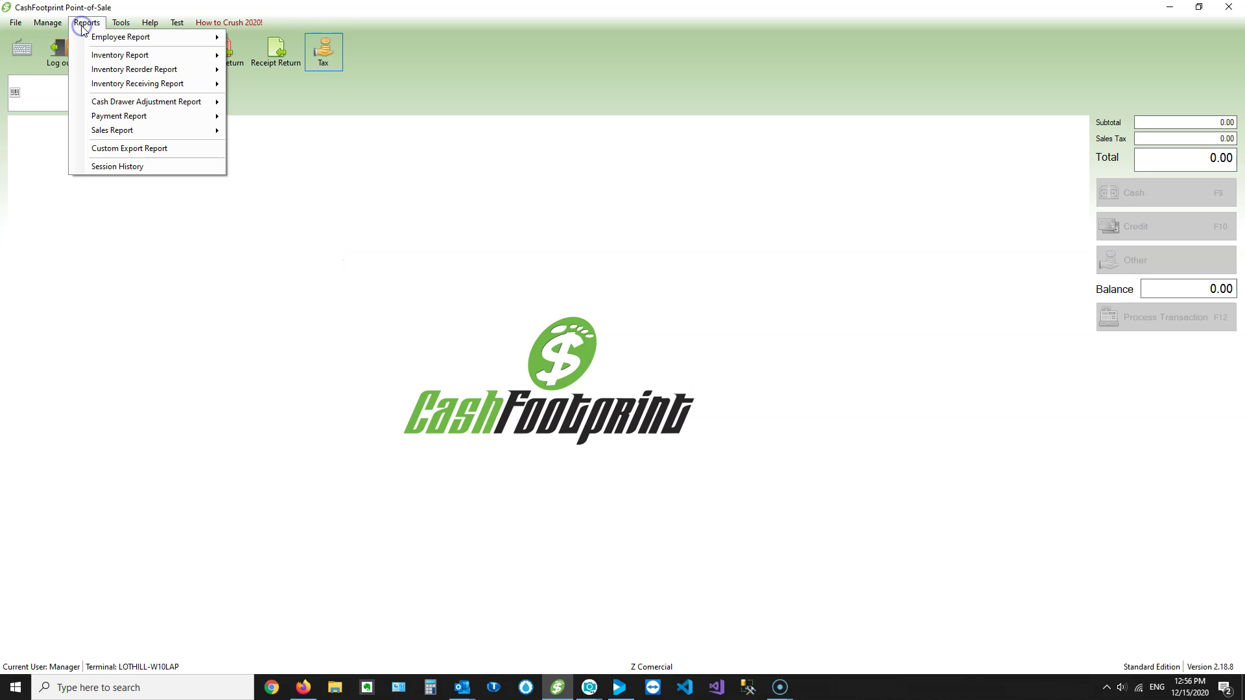
mouse_move(112, 131)
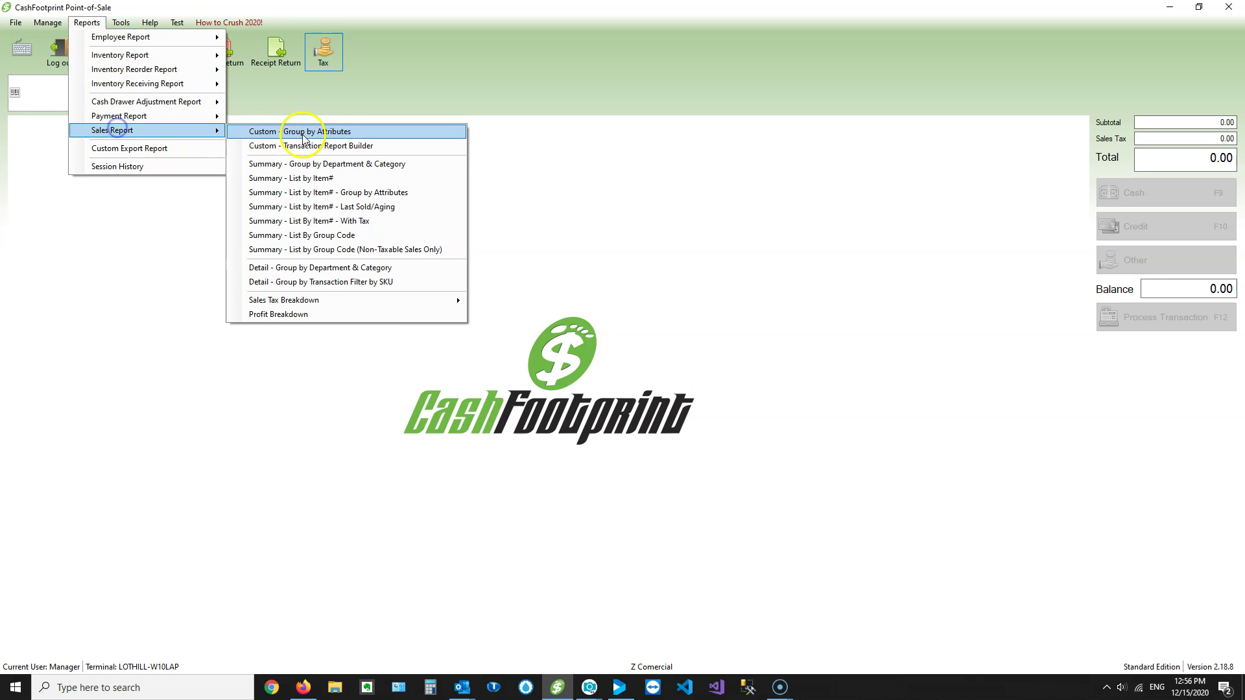
click(367, 134)
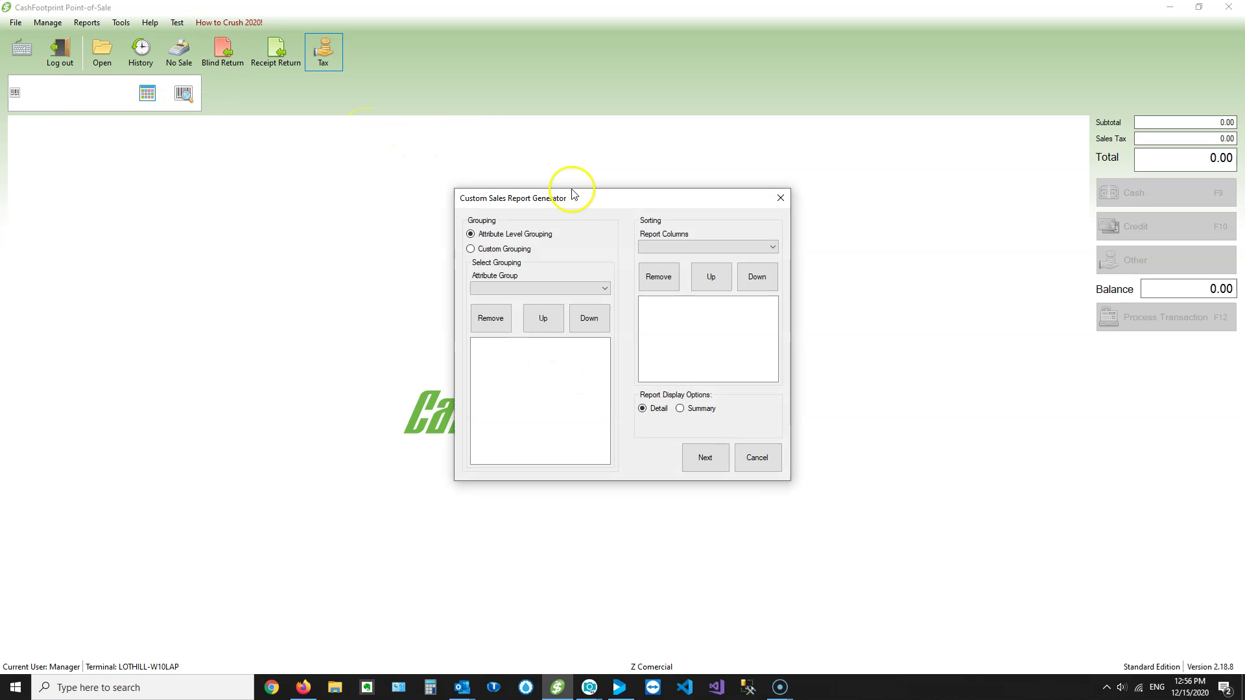
click(513, 254)
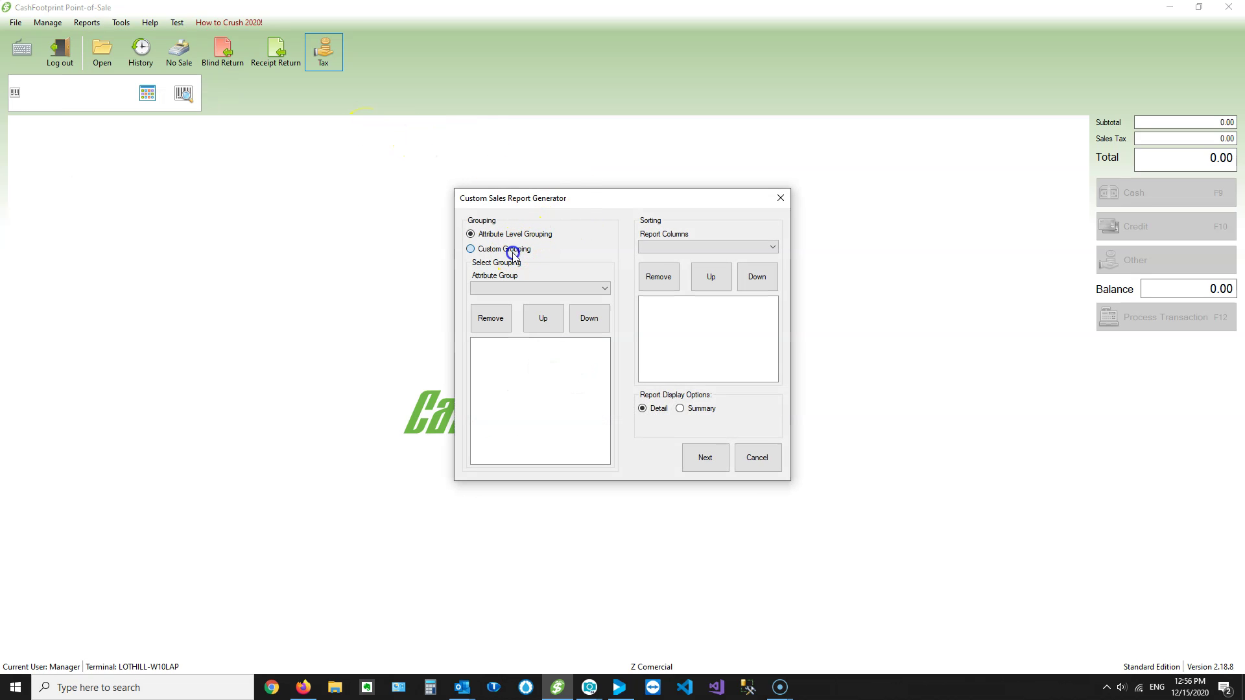
click(541, 289)
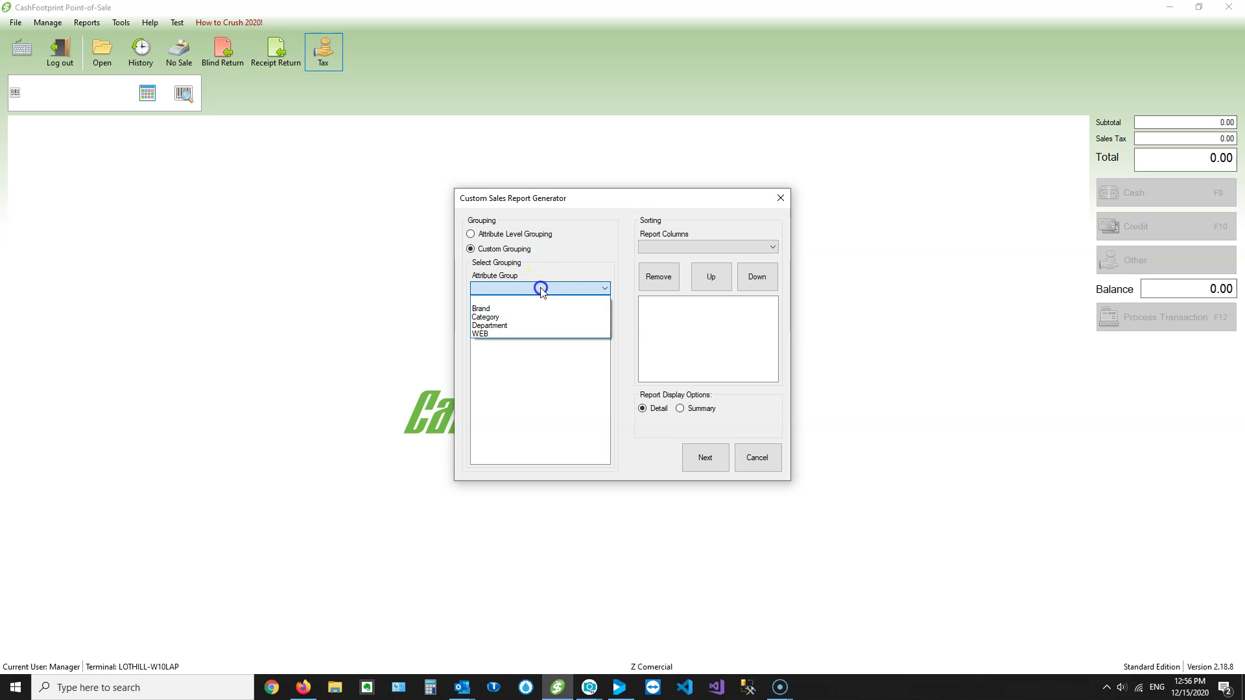
click(509, 318)
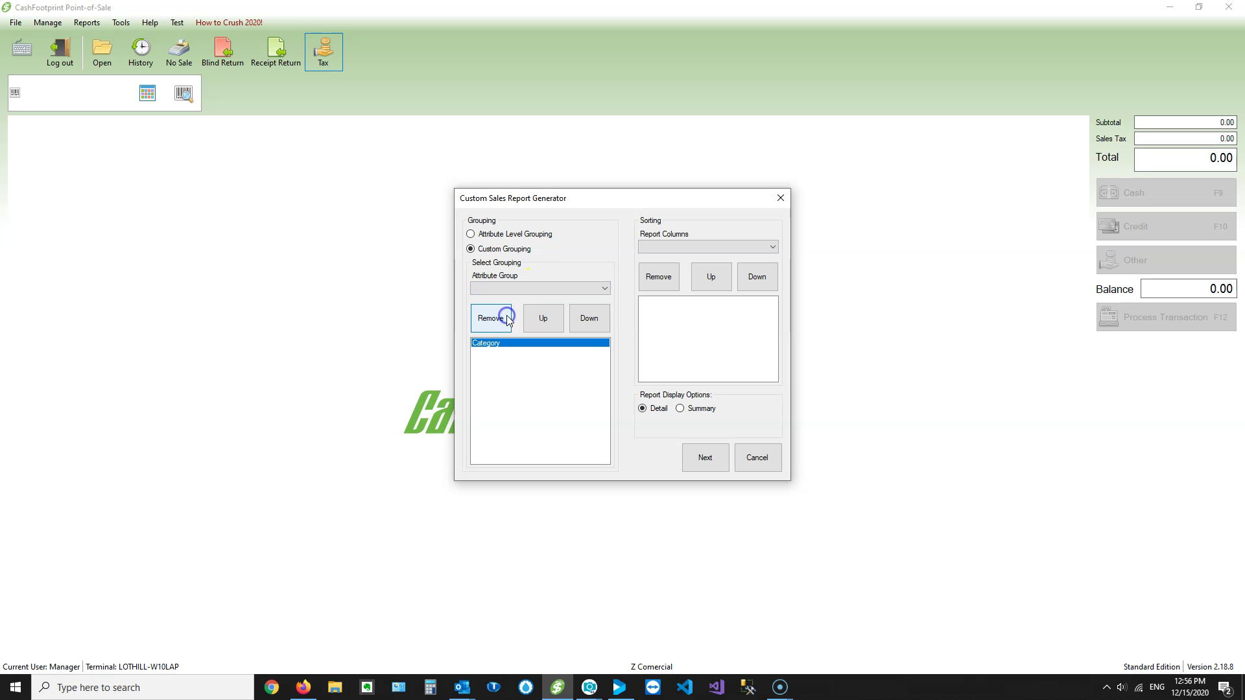
click(708, 458)
click(512, 271)
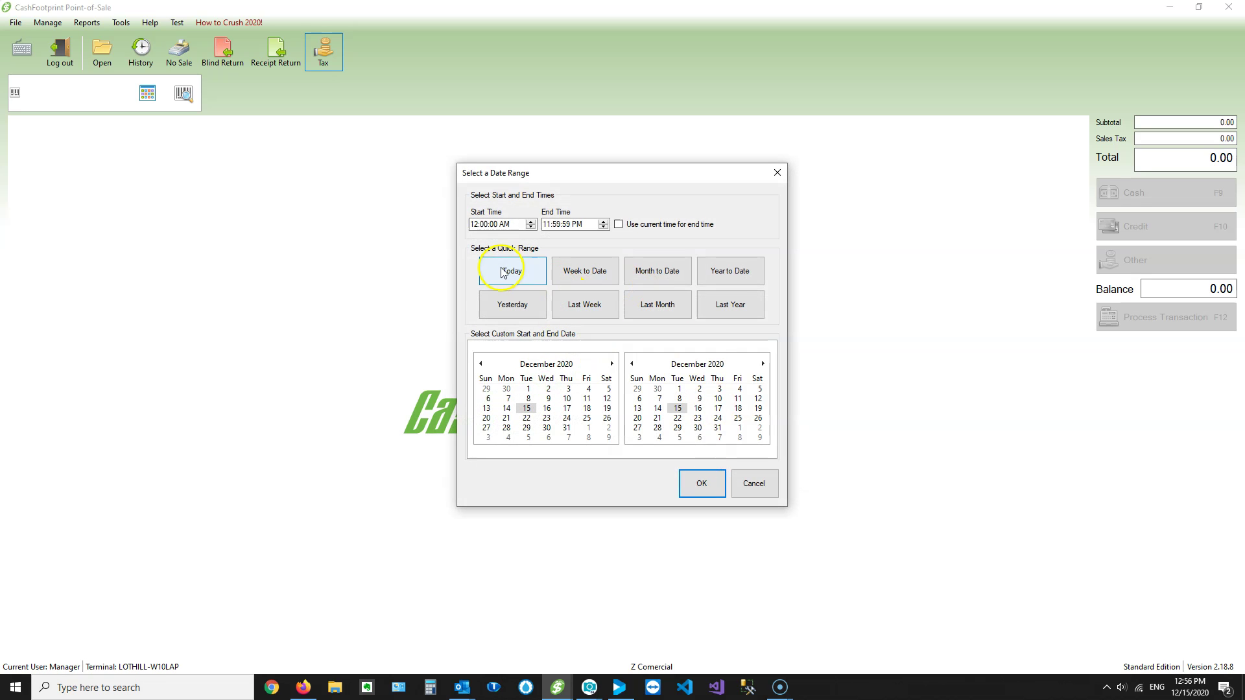
click(702, 478)
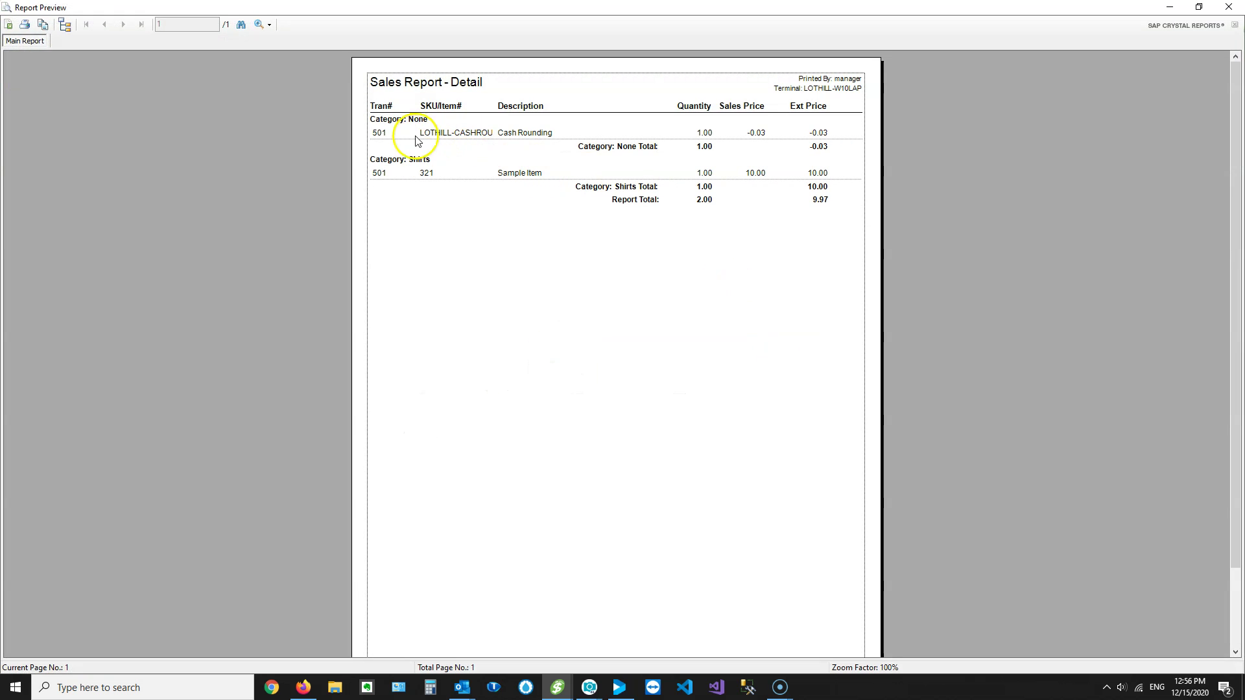
Review the Category: None and Category: Shirts groups, then close the preview.
click(423, 122)
click(422, 161)
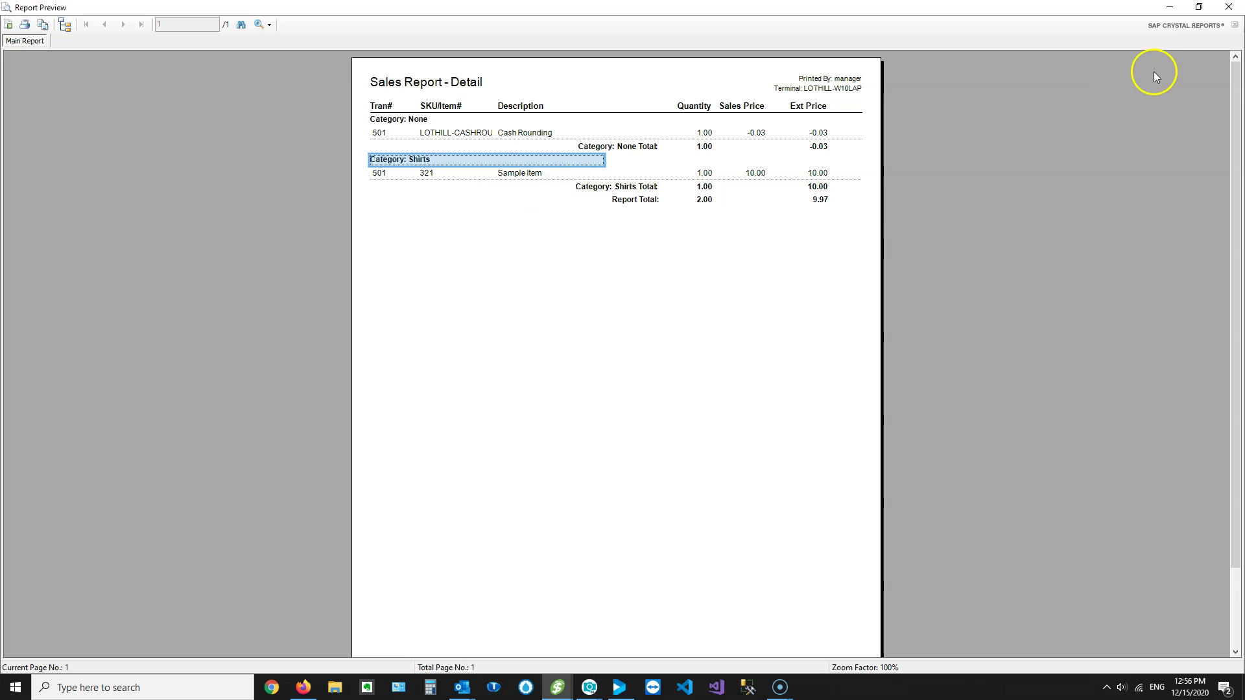
click(1227, 10)
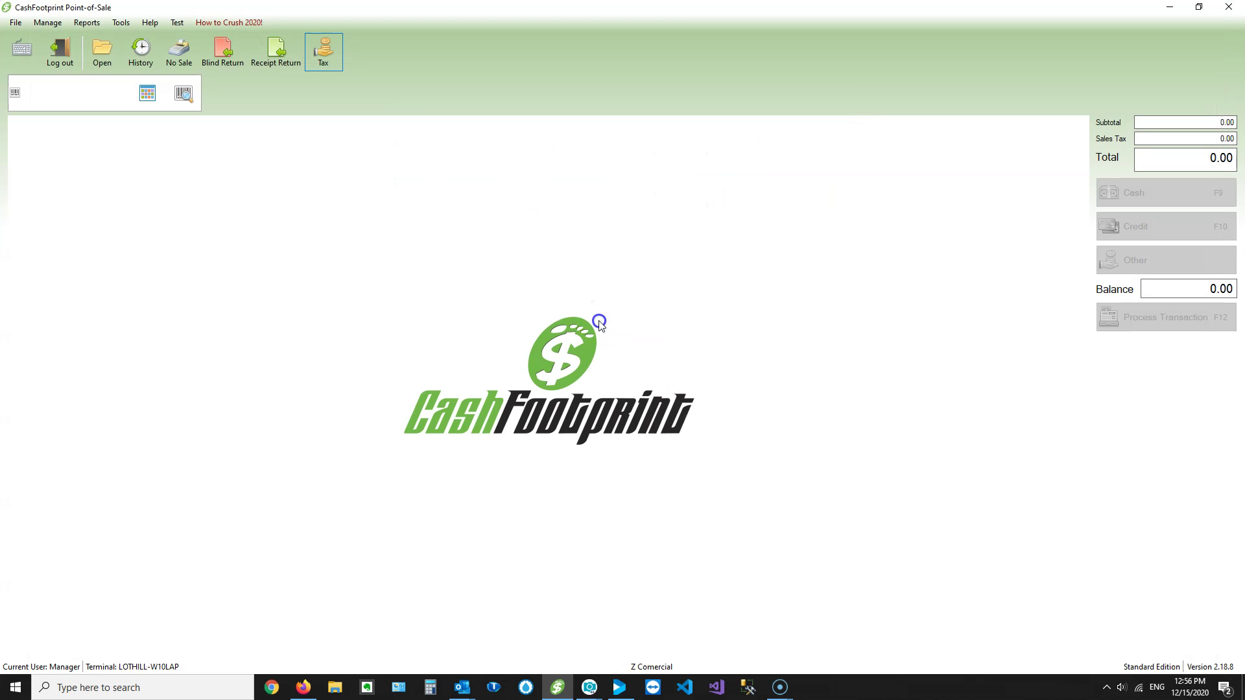